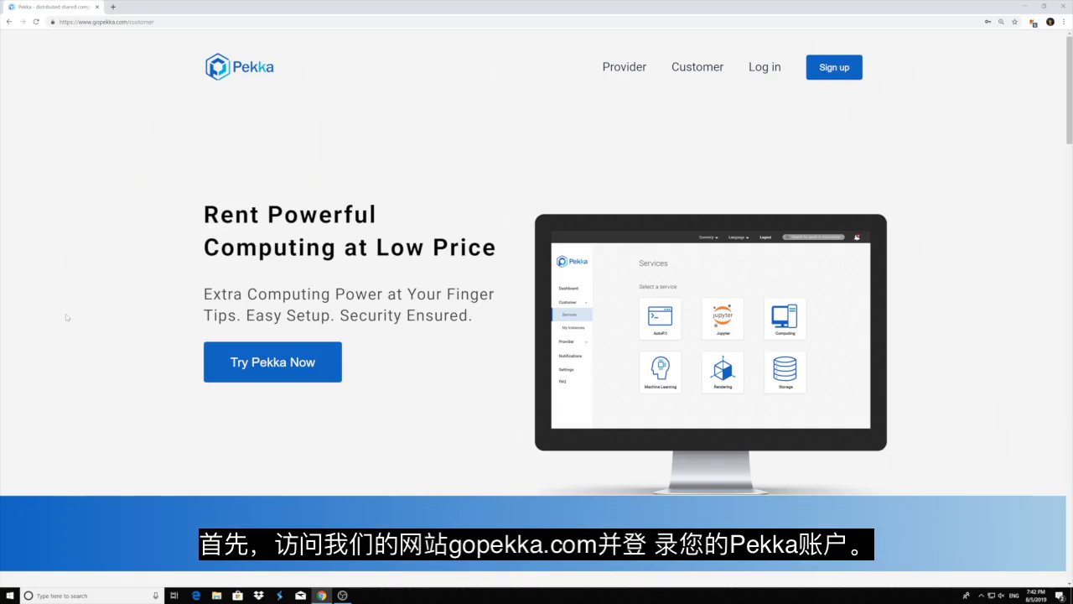
Log in to the Pekka website with the account's e-mail and password.
{"action": "left_click", "coordinate": [247, 66]}
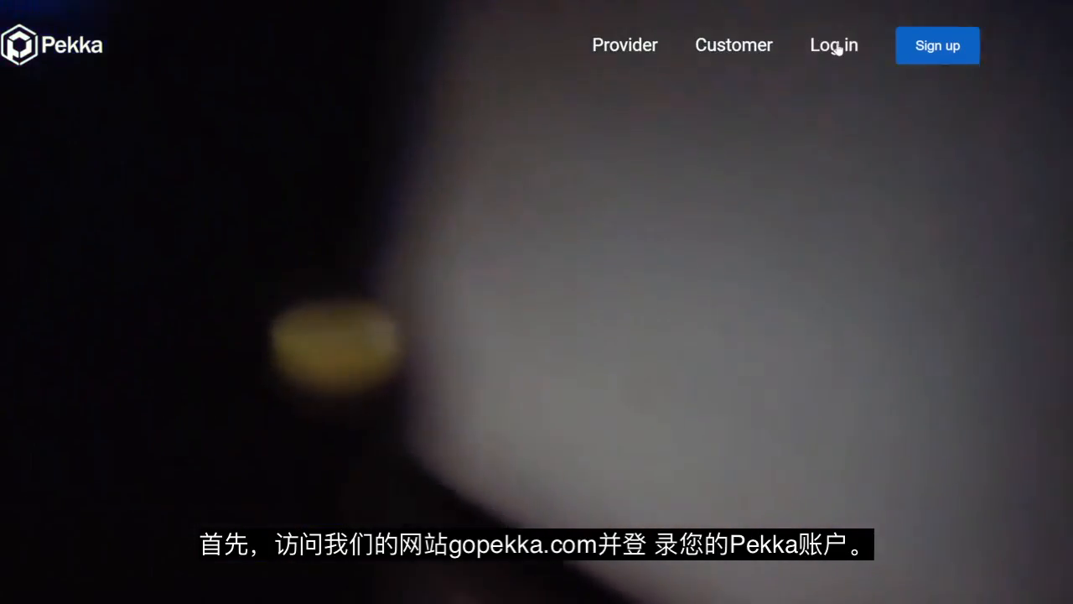
{"action": "left_click", "coordinate": [766, 68]}
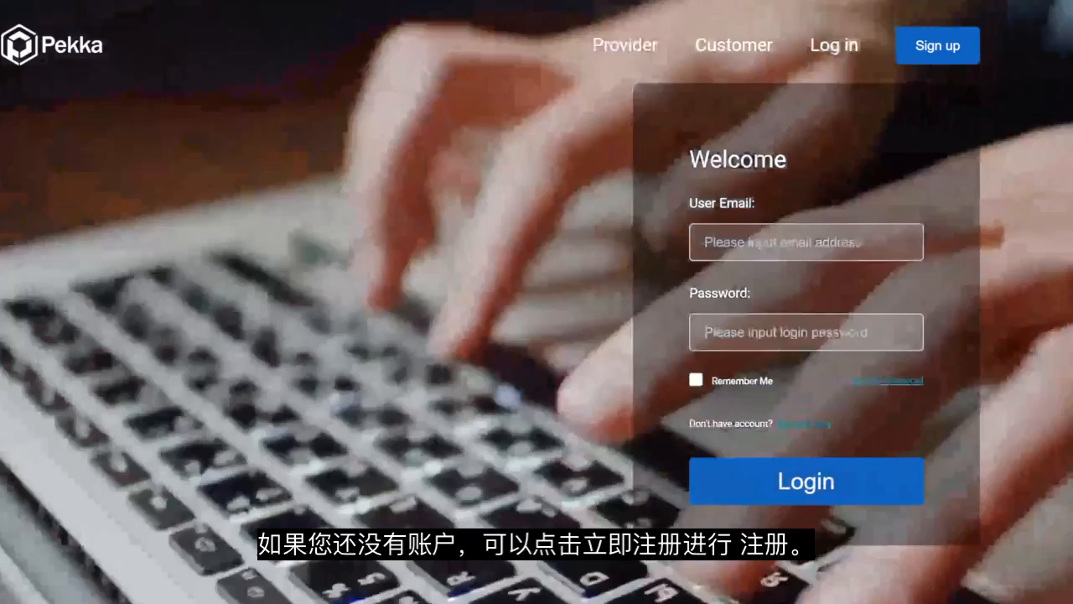
{"action": "left_click", "coordinate": [780, 242]}
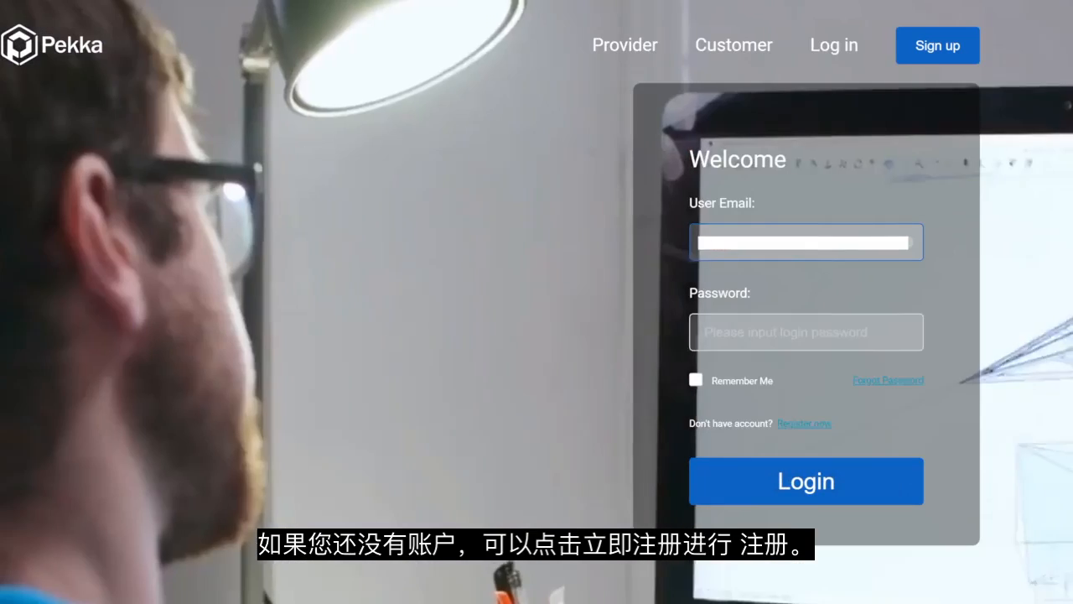
{"action": "left_click", "coordinate": [806, 332]}
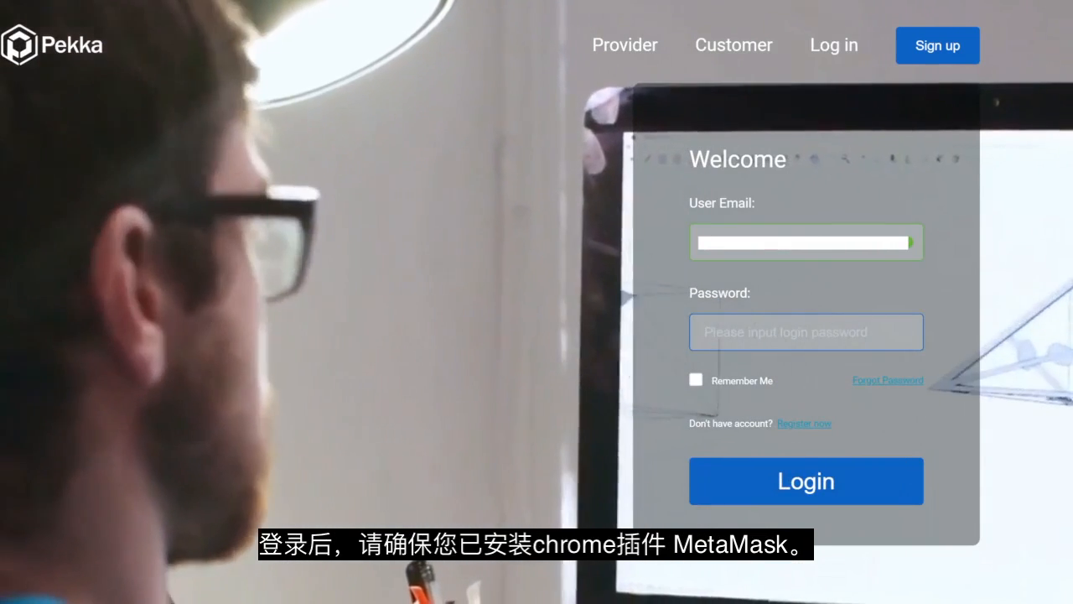
{"action": "type", "text": "••••••••••"}
{"action": "key", "text": "Return"}
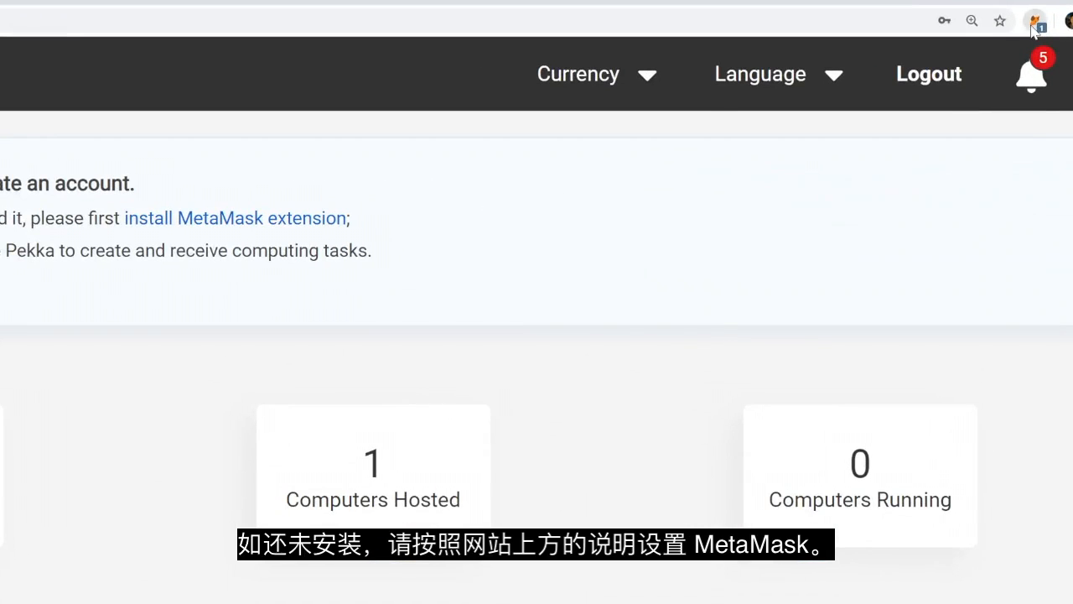
Unlock the MetaMask wallet with its password and connect Account 1 to the Pekka site.
{"action": "left_click", "coordinate": [1032, 22]}
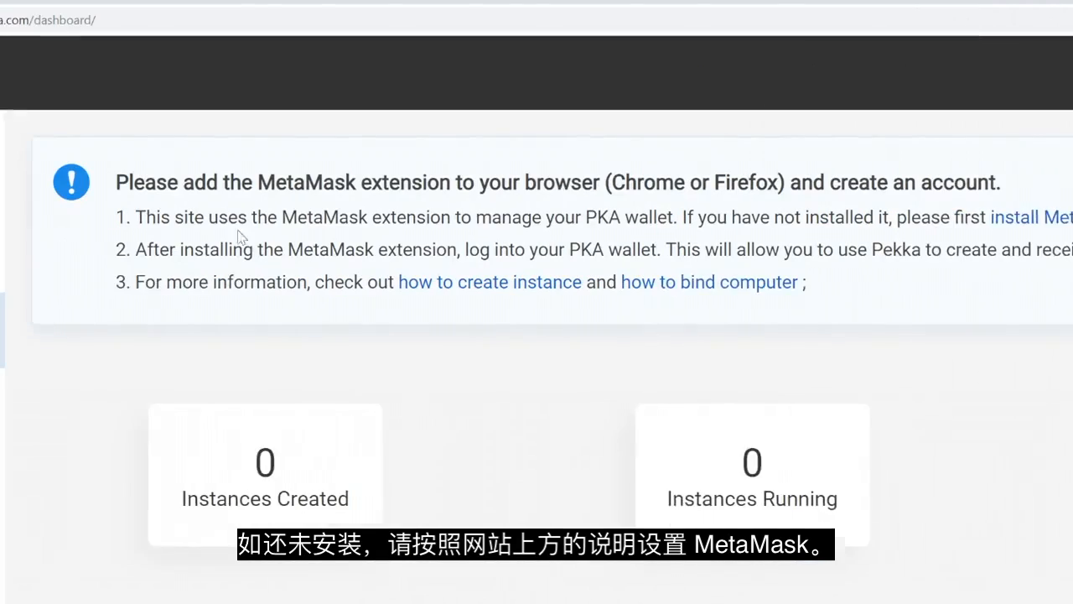
{"action": "left_click_drag", "start_coordinate": [239, 182], "coordinate": [746, 216]}
{"action": "left_click", "coordinate": [920, 289]}
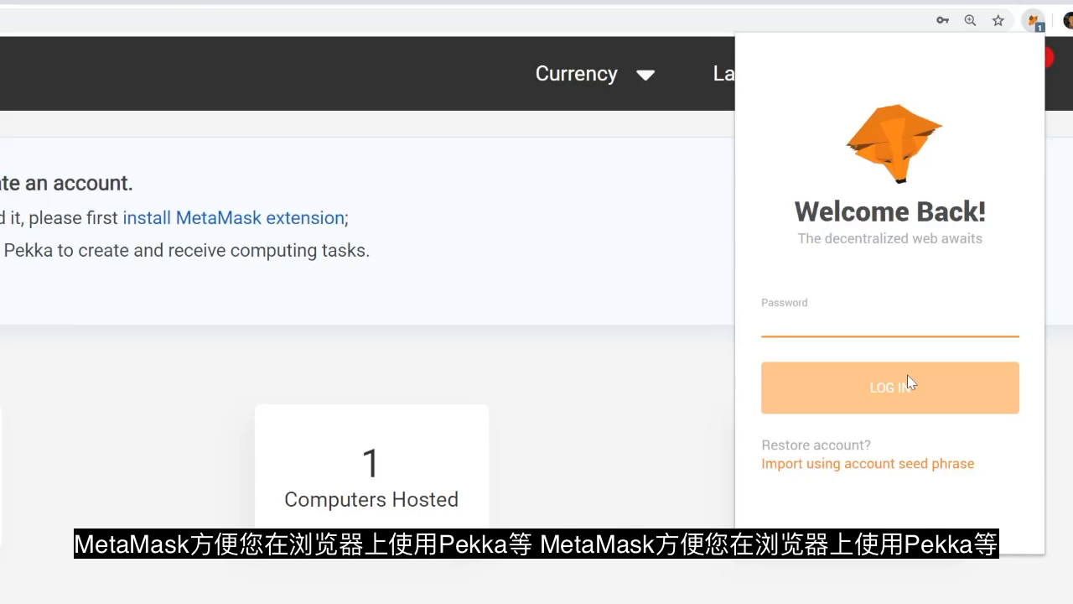
{"action": "type", "text": "***********"}
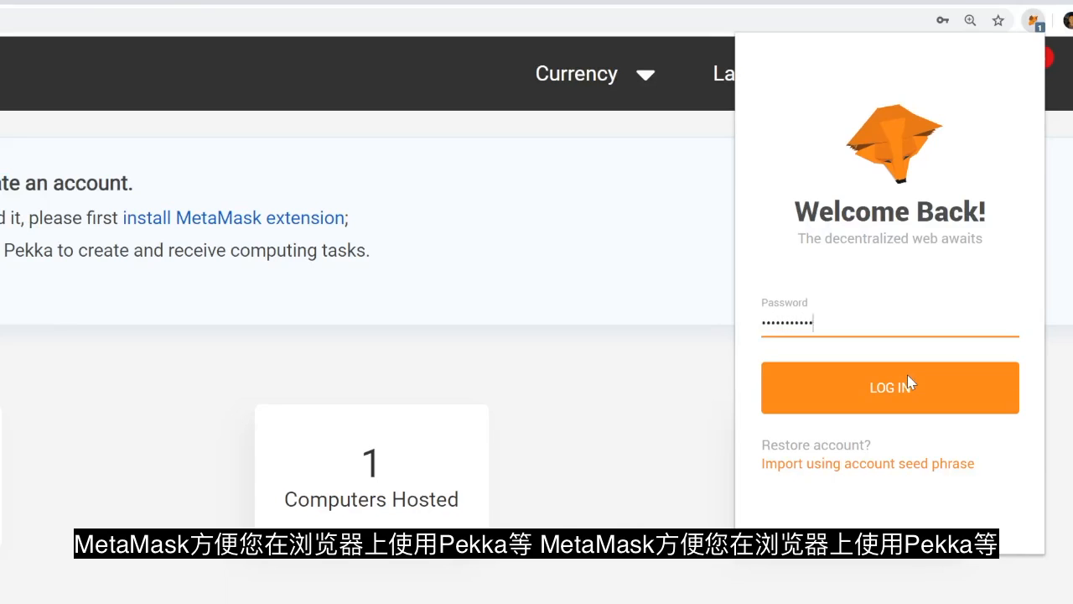
{"action": "left_click", "coordinate": [908, 377]}
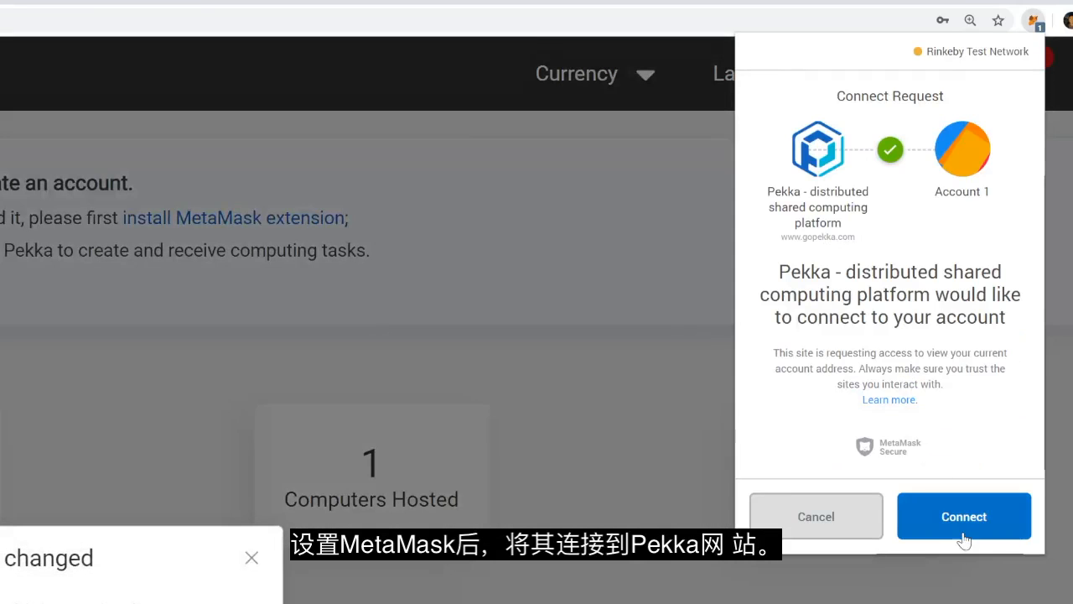
{"action": "left_click", "coordinate": [963, 522]}
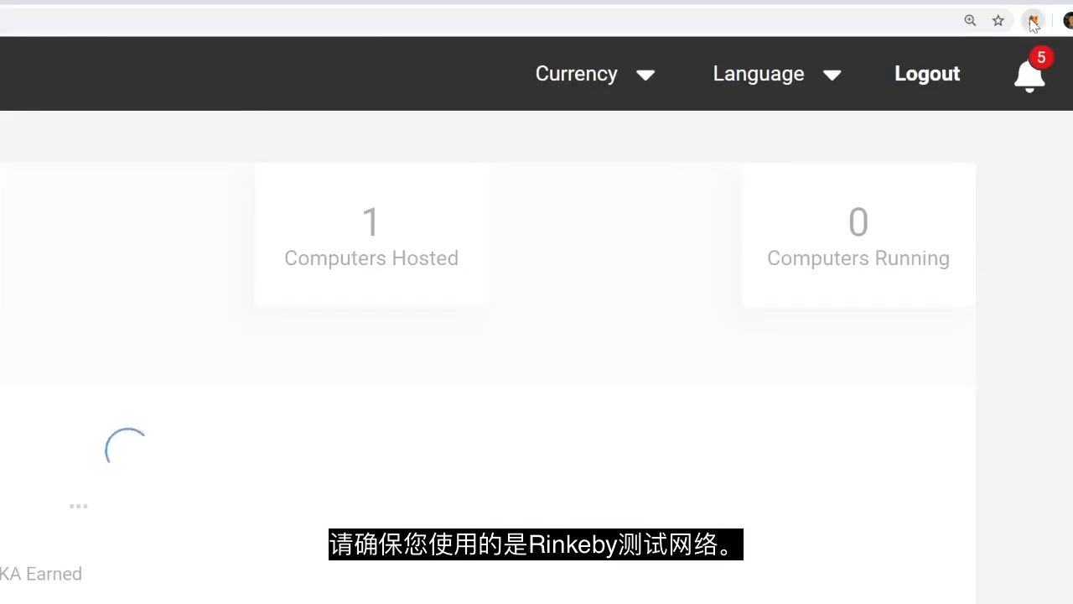
Check the selected network and the ETH and PKA token balances in the MetaMask wallet.
{"action": "left_click", "coordinate": [1033, 22]}
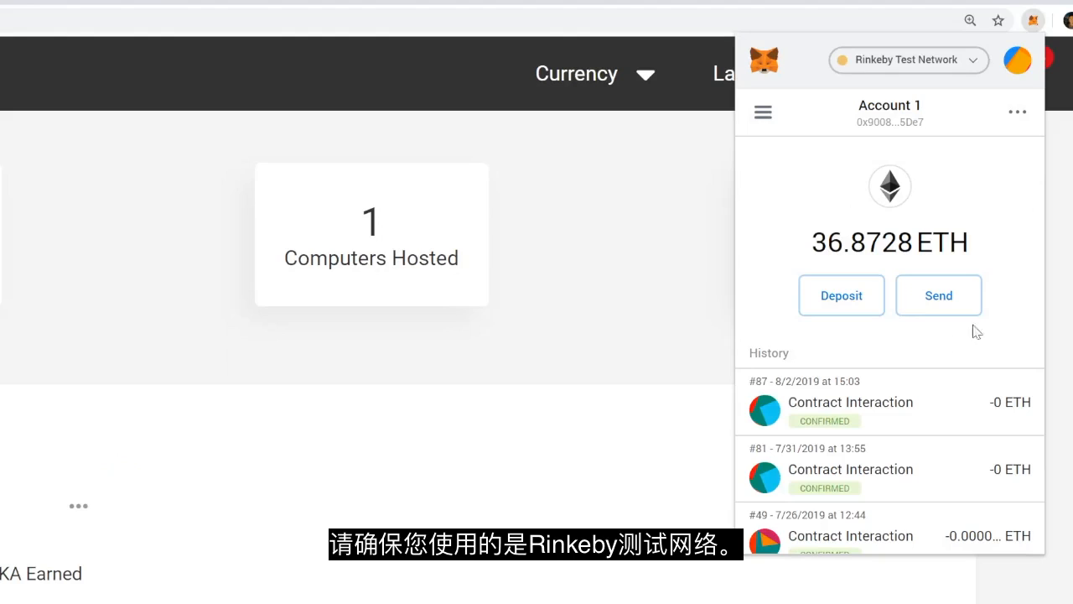
{"action": "left_click", "coordinate": [883, 67]}
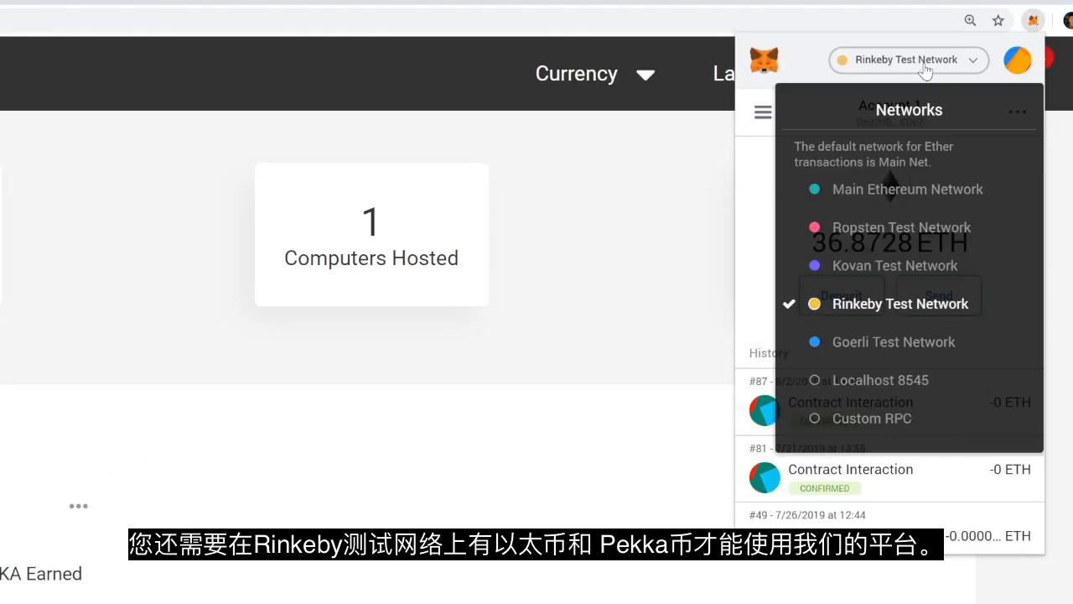
{"action": "left_click", "coordinate": [924, 70]}
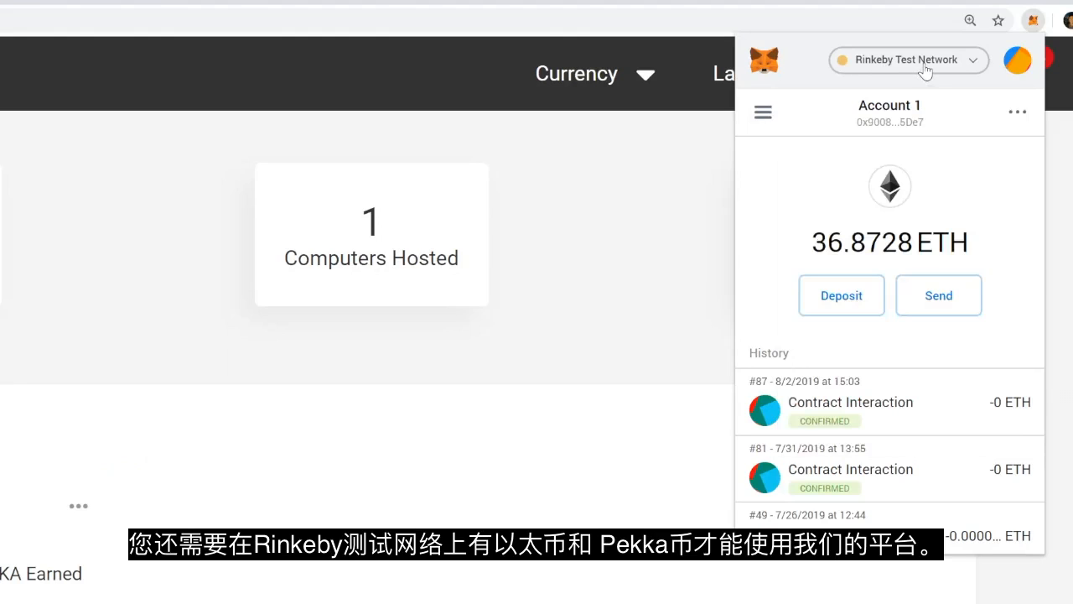
{"action": "left_click", "coordinate": [762, 113]}
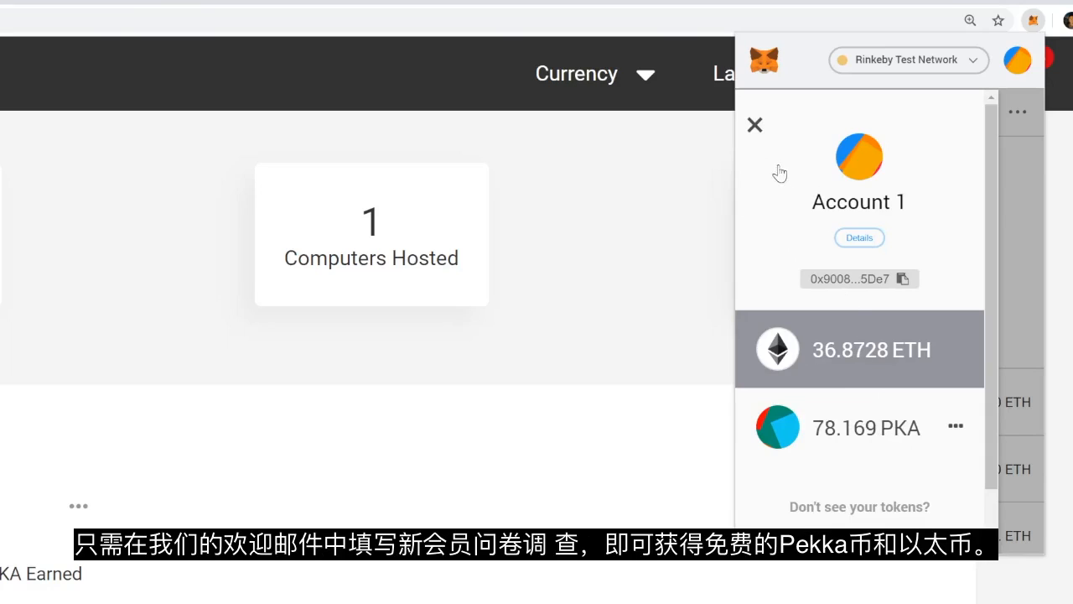
{"action": "left_click", "coordinate": [755, 125]}
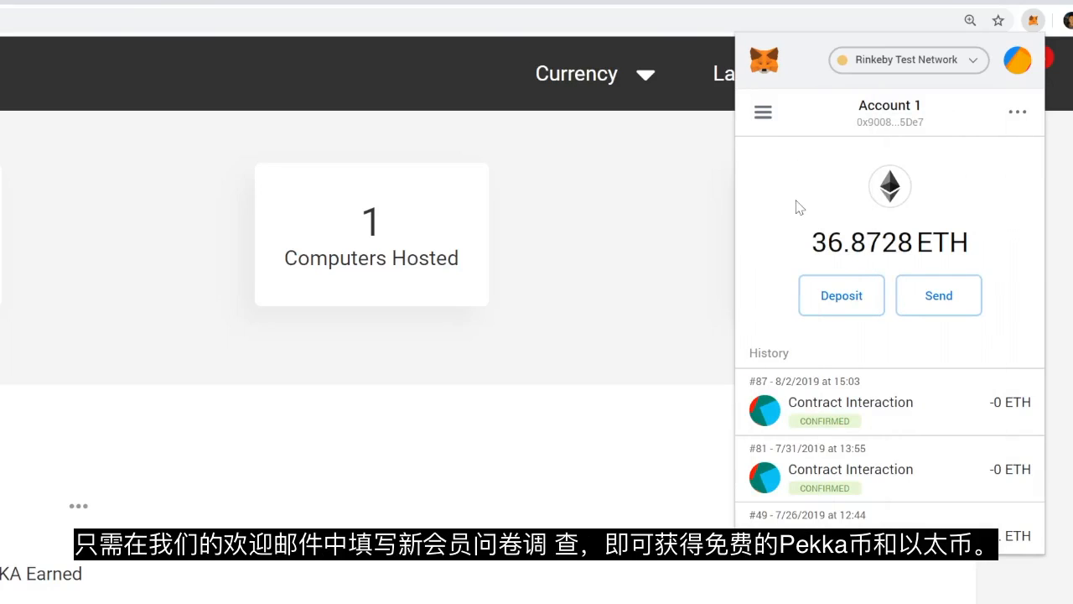
{"action": "left_click", "coordinate": [972, 4]}
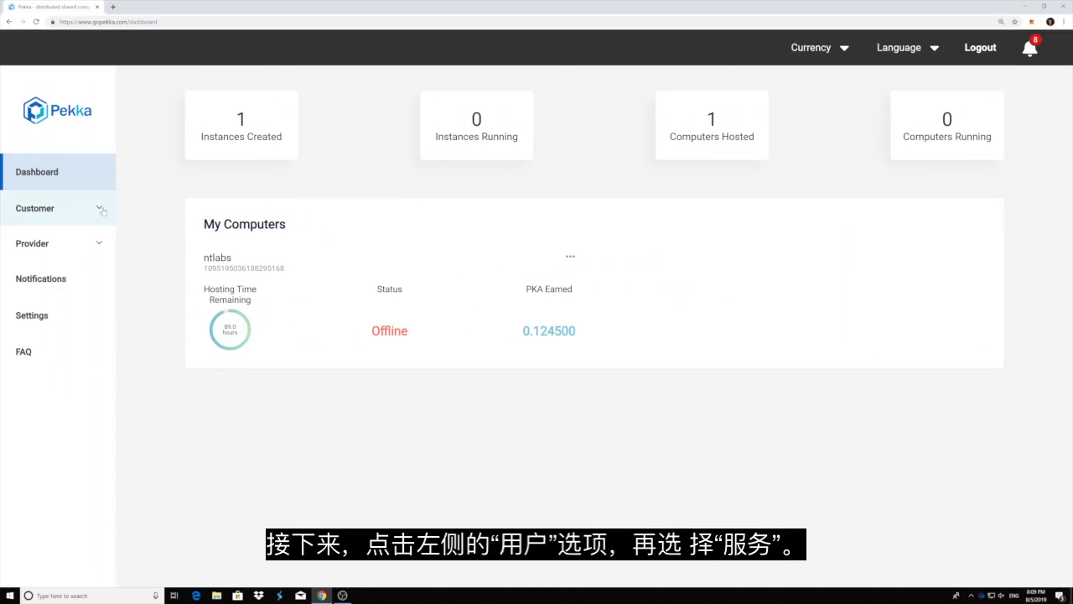
Open the customer services and set up AutoPY with the file task (1).zip and Python version Python3.
{"action": "left_click", "coordinate": [101, 210]}
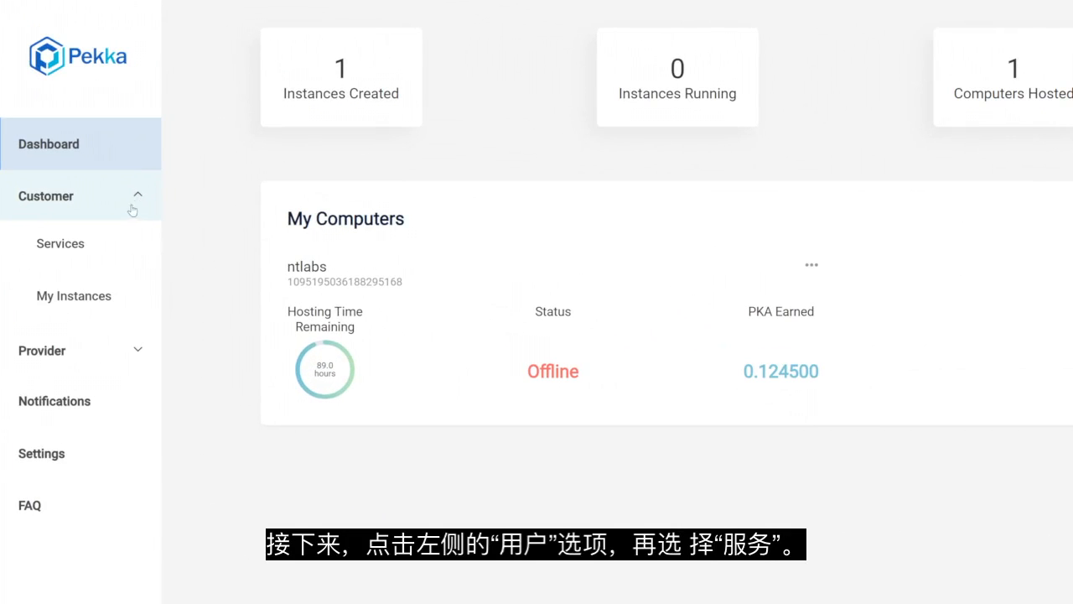
{"action": "left_click", "coordinate": [96, 246]}
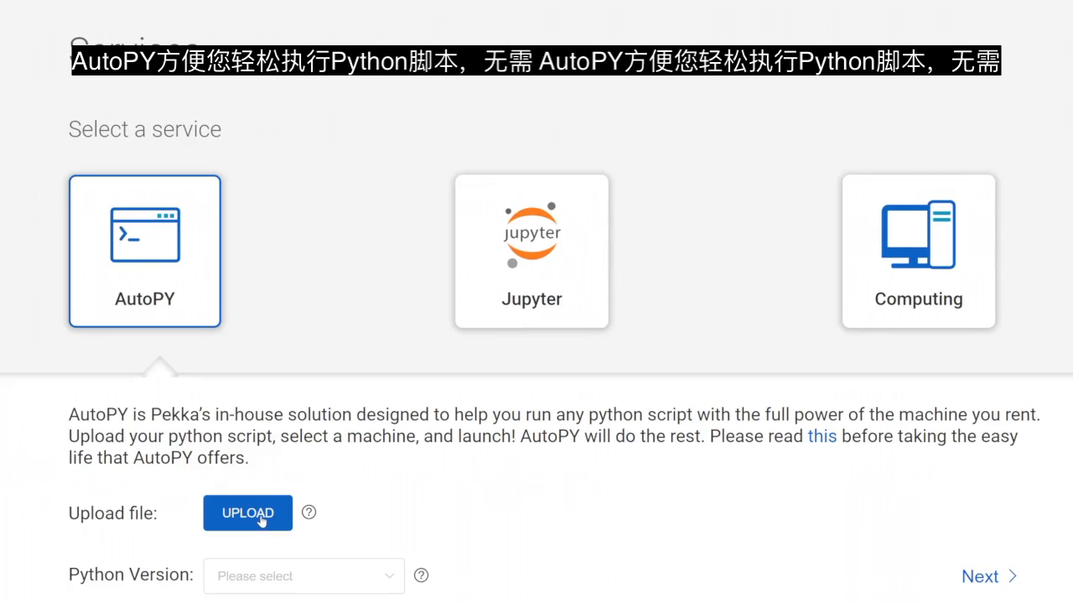
{"action": "left_click", "coordinate": [262, 519]}
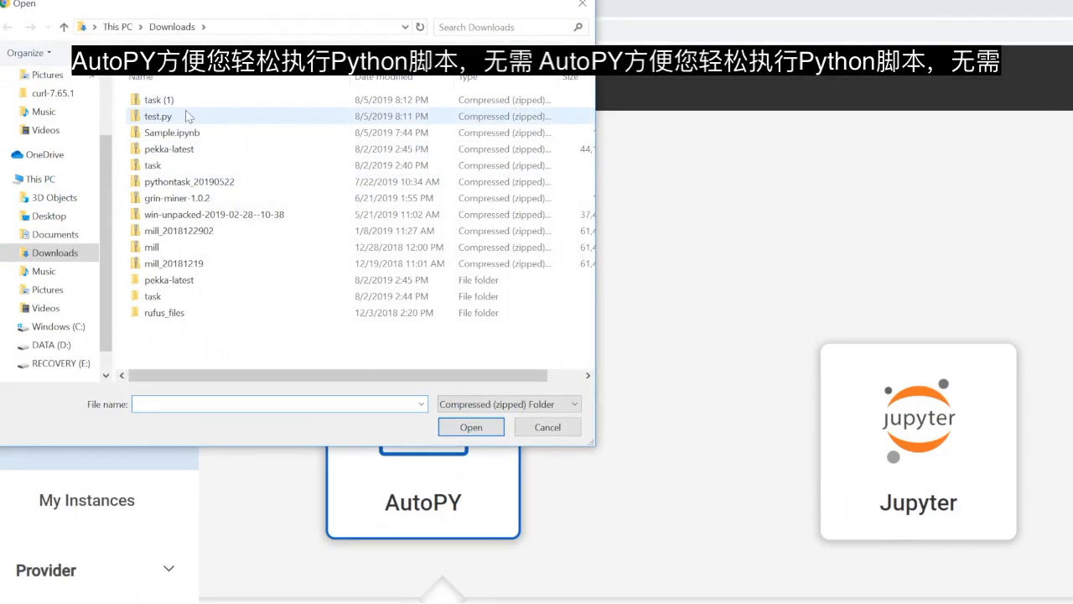
{"action": "double_click", "coordinate": [214, 104]}
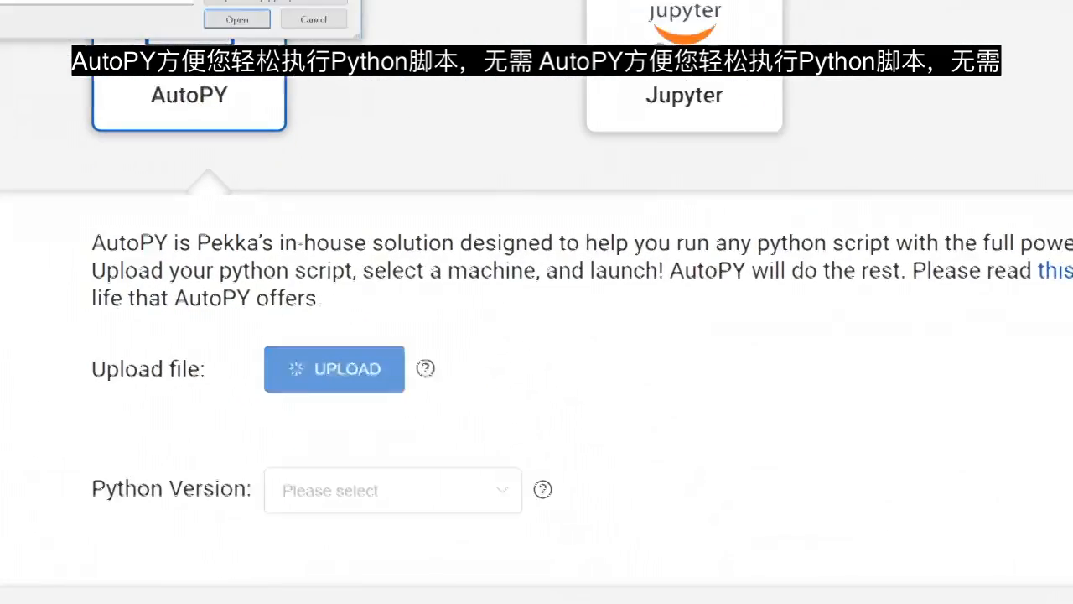
{"action": "left_click", "coordinate": [343, 449]}
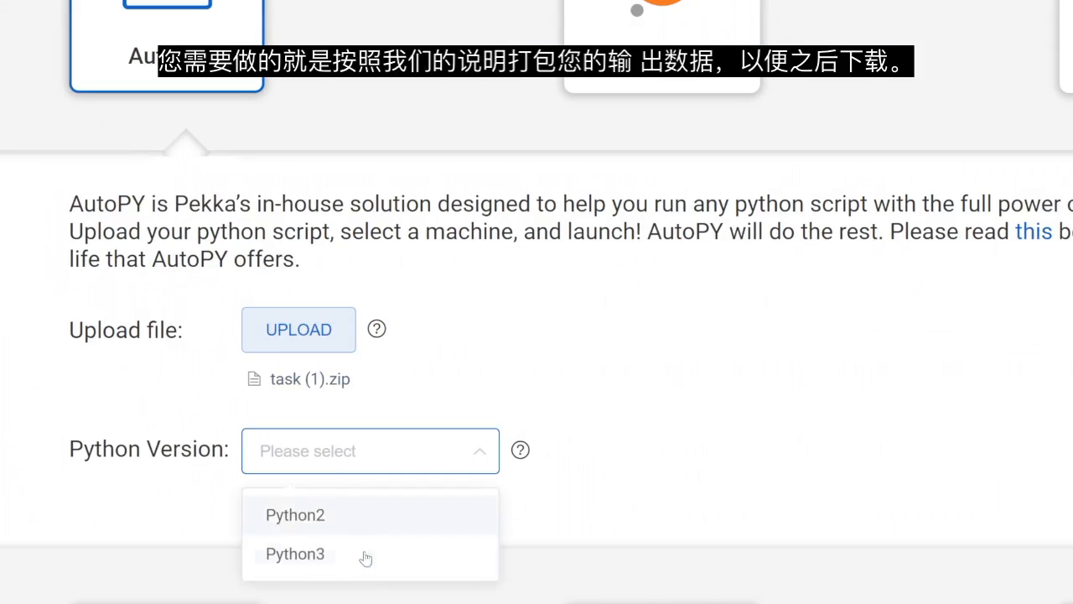
{"action": "left_click", "coordinate": [365, 555]}
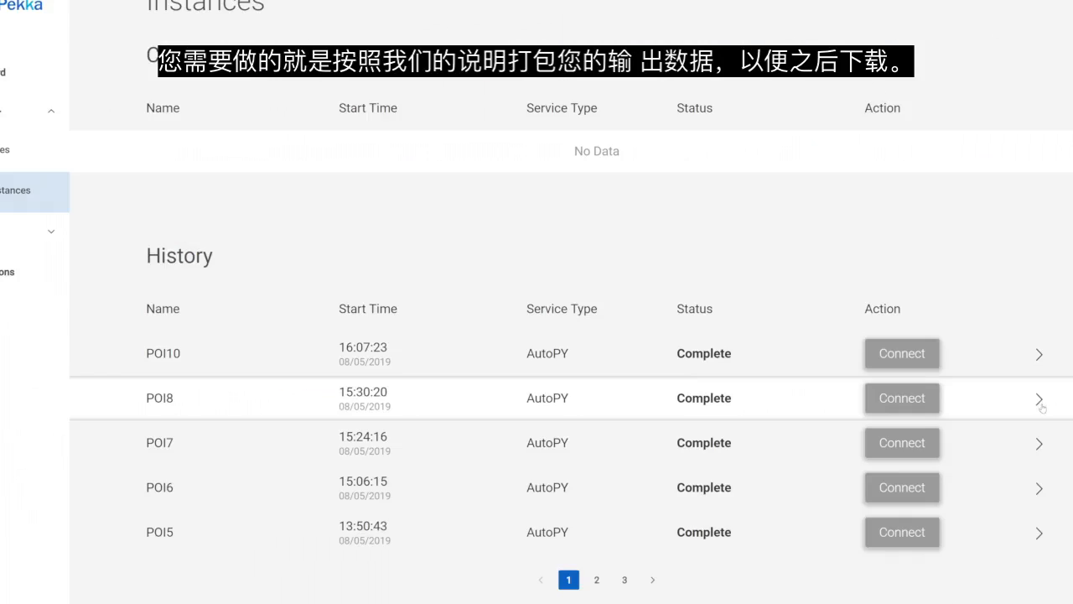
View the details of past instance POI8 and look through the K-means clustering code in the Sample notebook.
{"action": "left_click", "coordinate": [1041, 402]}
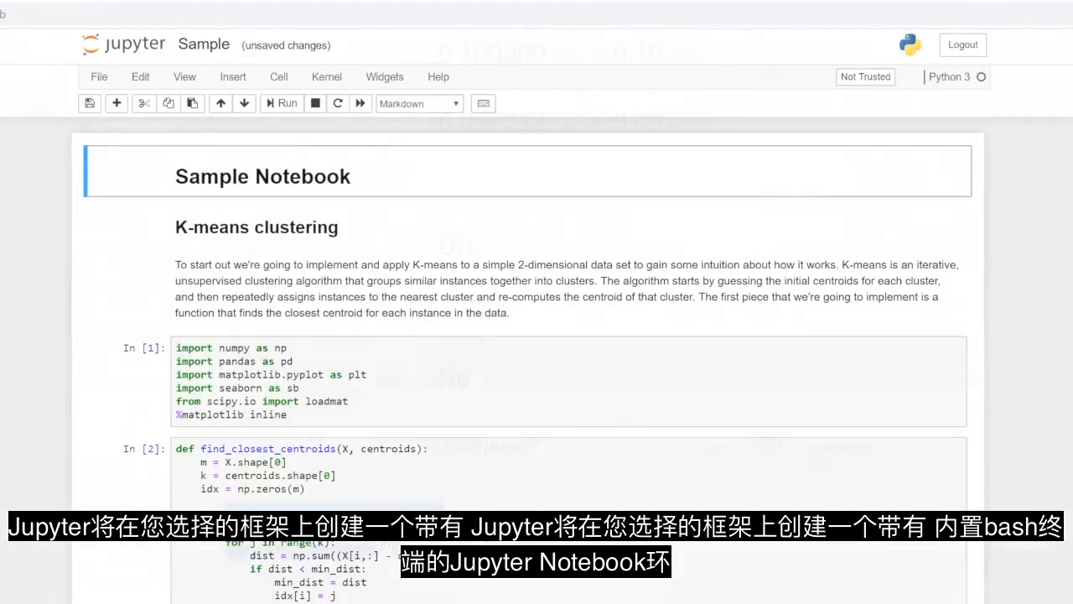
{"action": "left_click", "coordinate": [544, 369]}
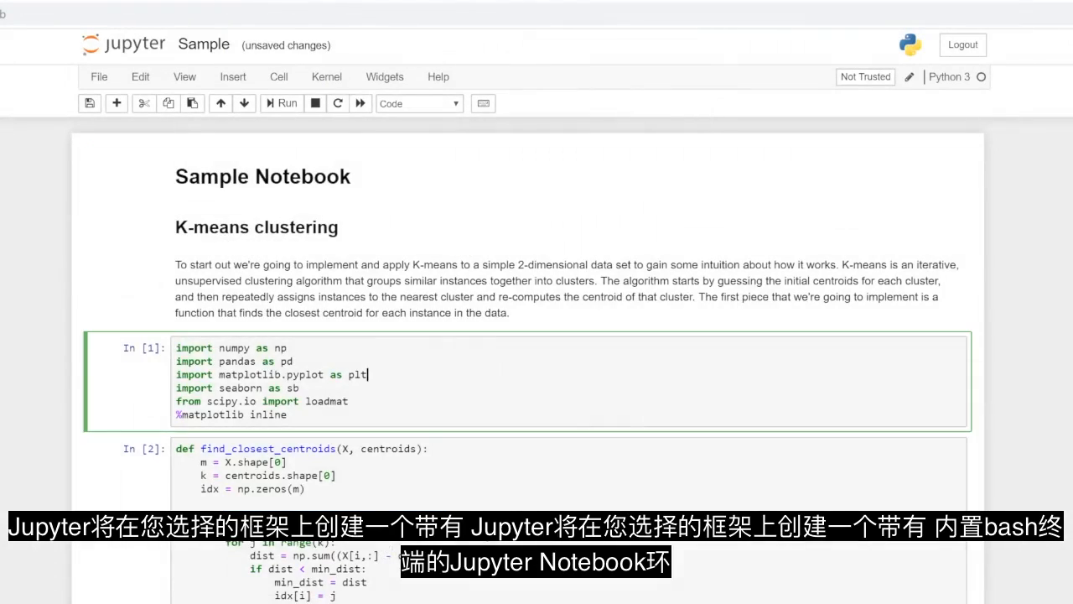
{"action": "scroll", "coordinate": [537, 336], "scroll_direction": "down", "scroll_amount": 3}
{"action": "scroll", "coordinate": [537, 335], "scroll_direction": "down", "scroll_amount": 10}
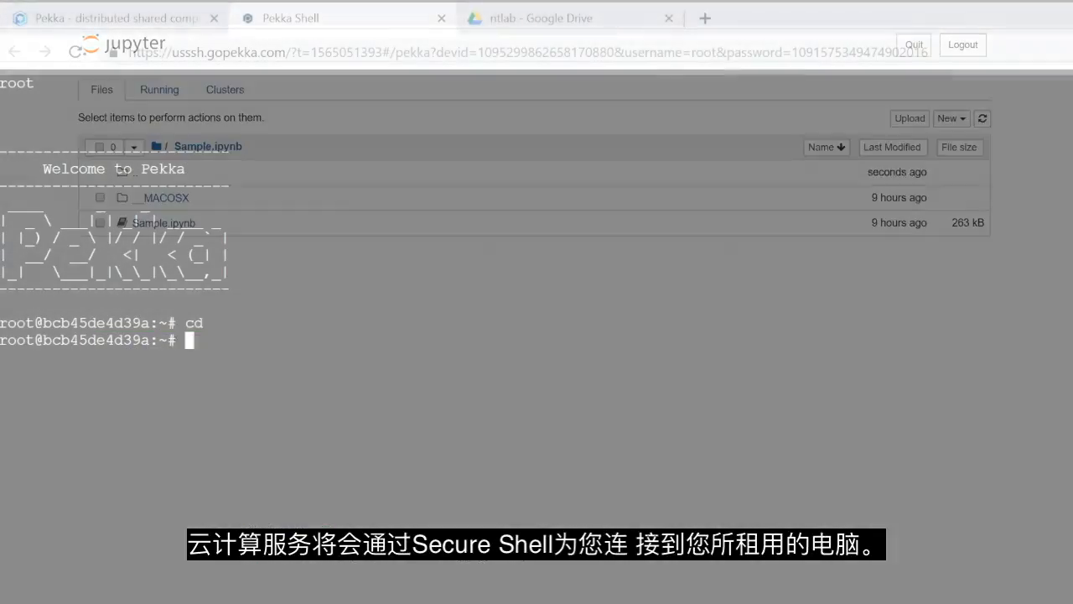
Change to the /MyFolder/ directory in the Pekka Shell terminal and list its files.
{"action": "type", "text": "cd /My"}
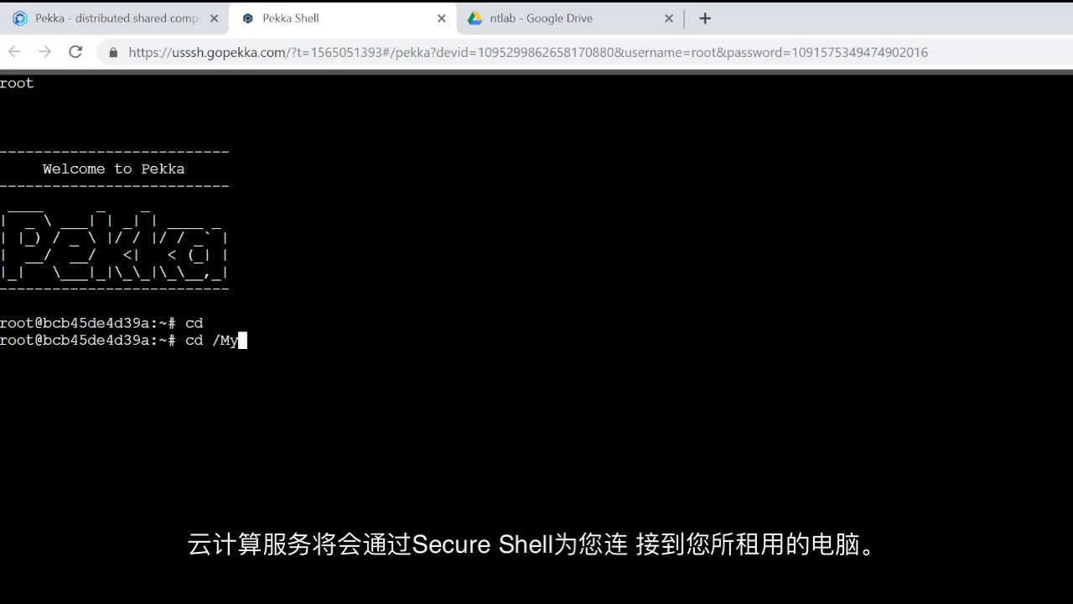
{"action": "key", "text": "Tab"}
{"action": "key", "text": "Return"}
{"action": "type", "text": "ls"}
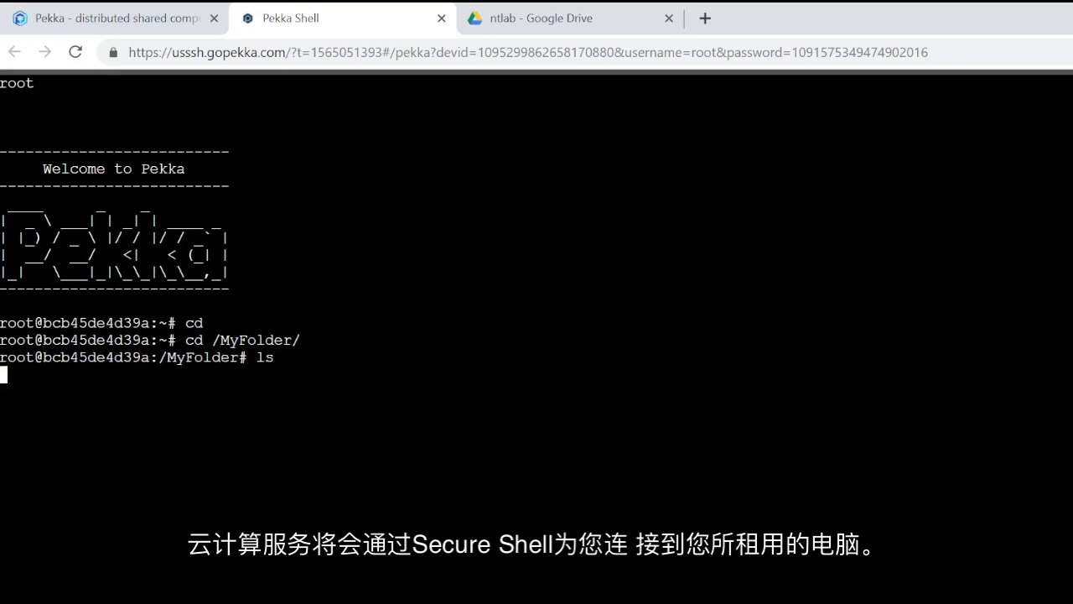
{"action": "key", "text": "Return"}
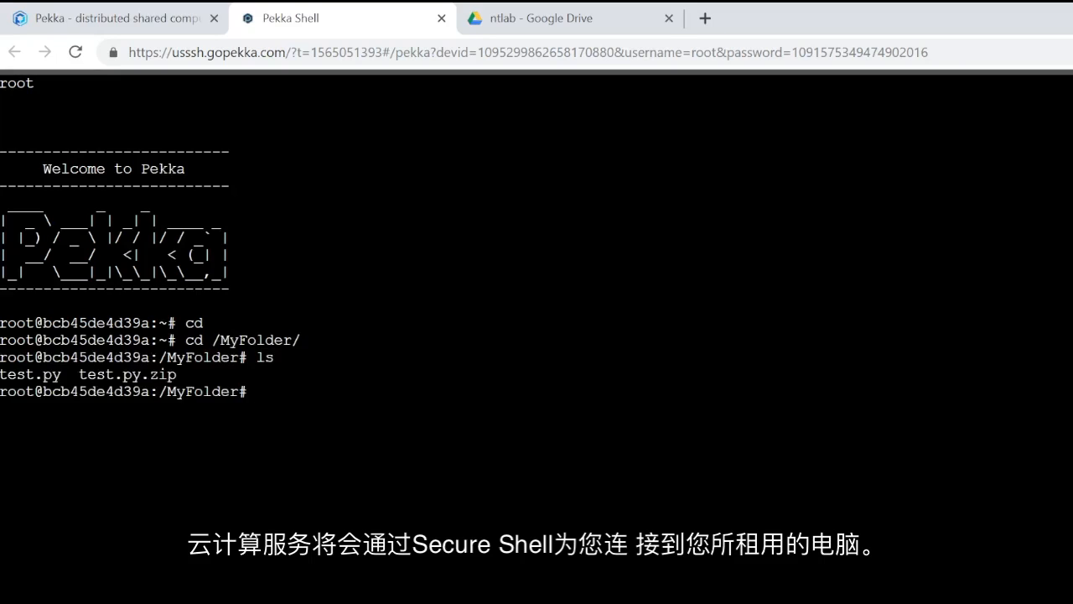
{"action": "type", "text": "py"}
{"action": "key", "text": "BackSpace"}
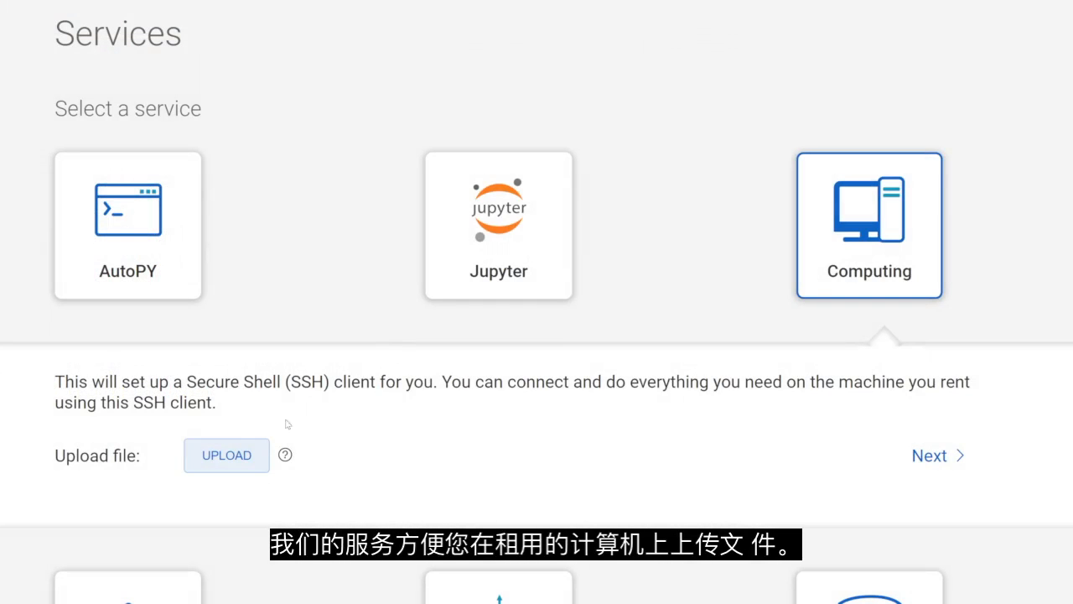
Choose the Jupyter service, upload Sample.ipynb.zip and continue to the framework selection.
{"action": "left_click", "coordinate": [248, 455]}
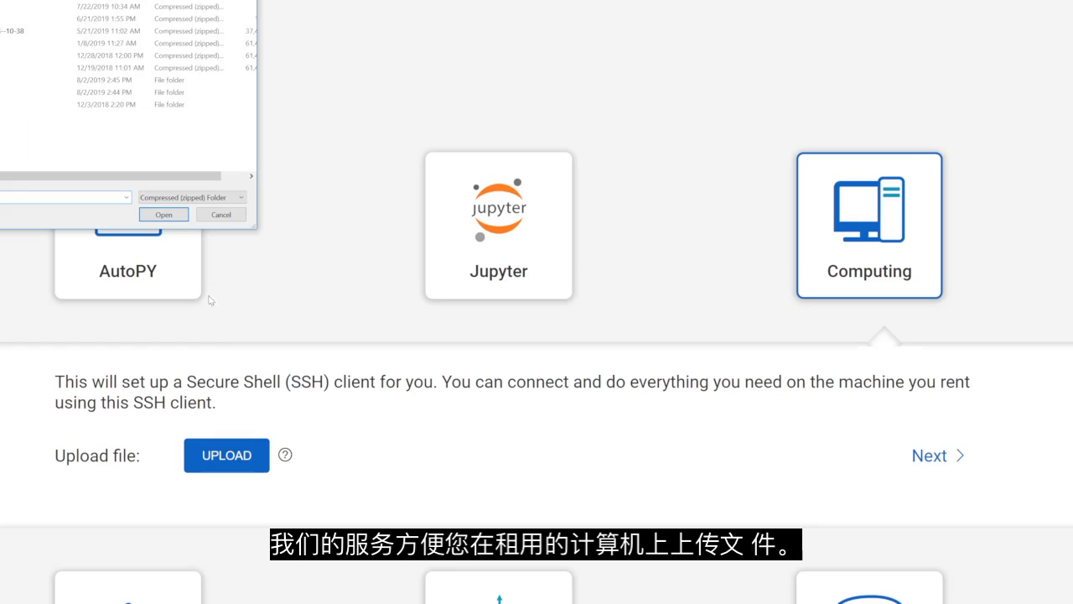
{"action": "left_click", "coordinate": [212, 213]}
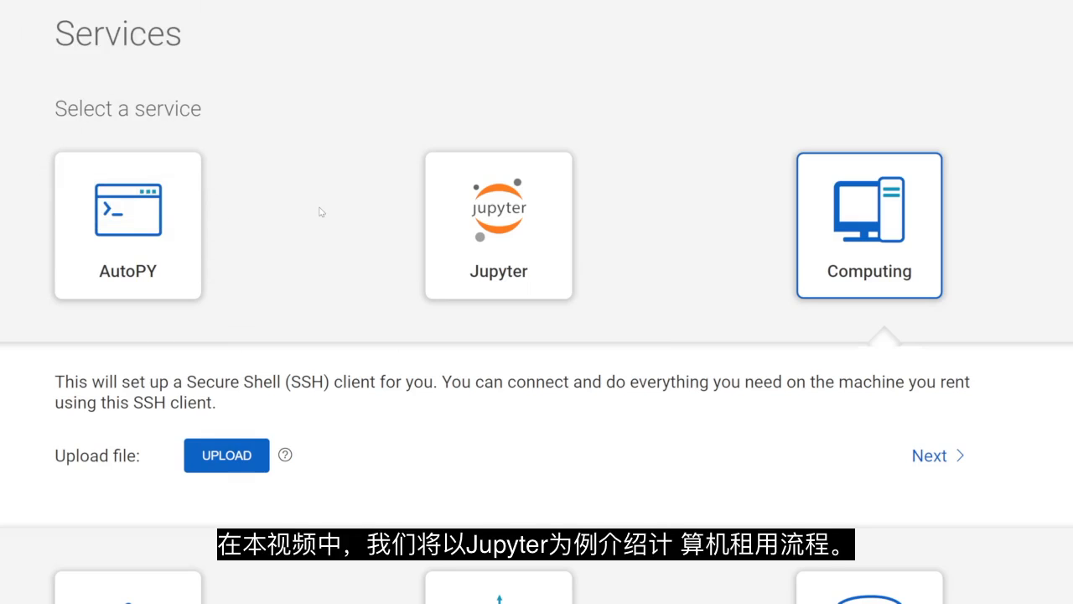
{"action": "left_click", "coordinate": [504, 242]}
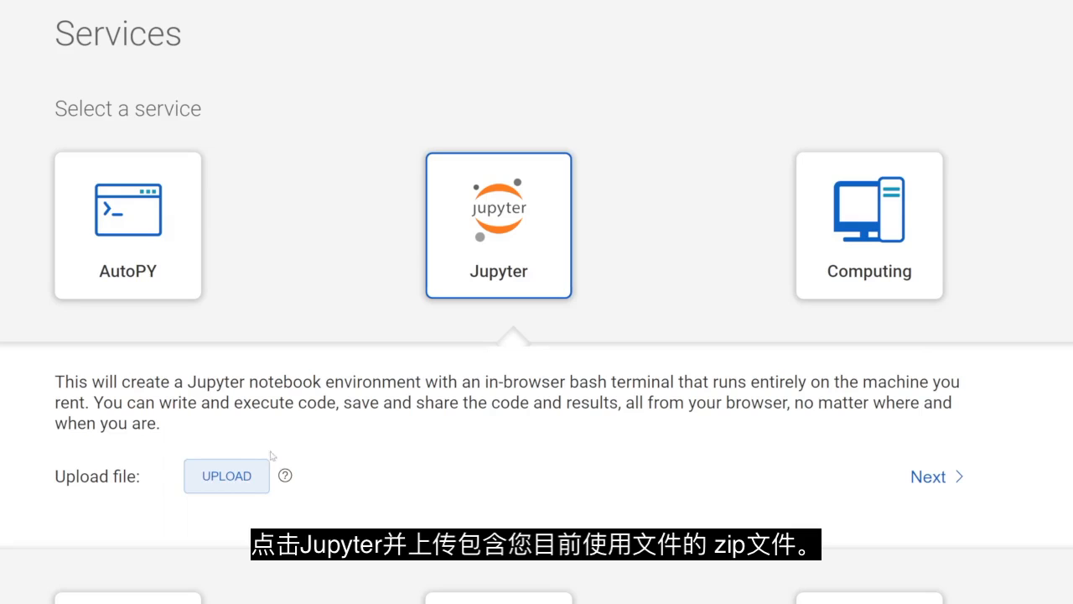
{"action": "left_click", "coordinate": [246, 475]}
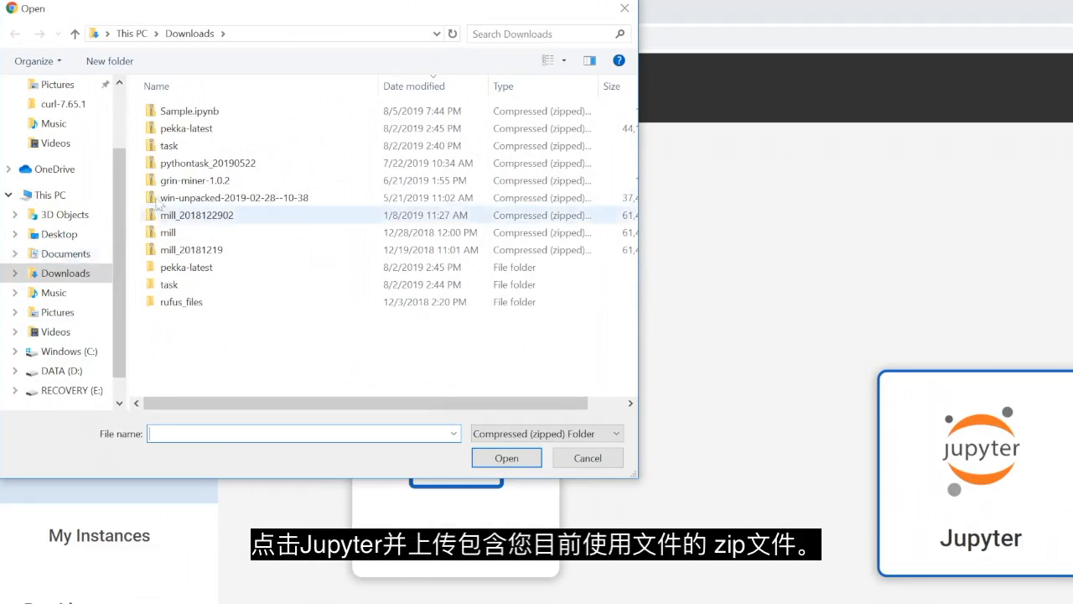
{"action": "double_click", "coordinate": [211, 112]}
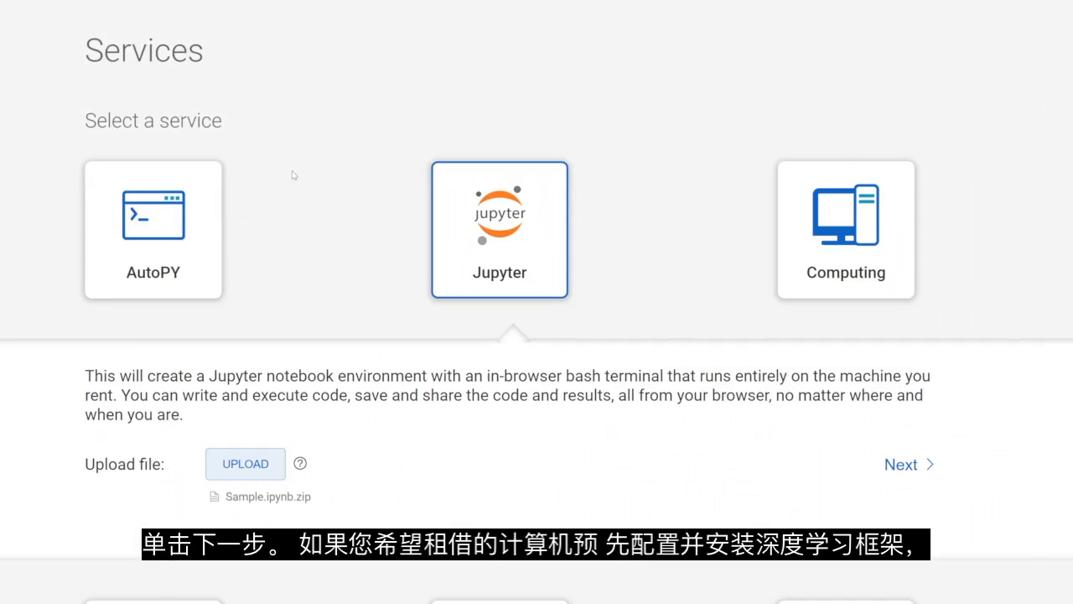
{"action": "left_click", "coordinate": [927, 464]}
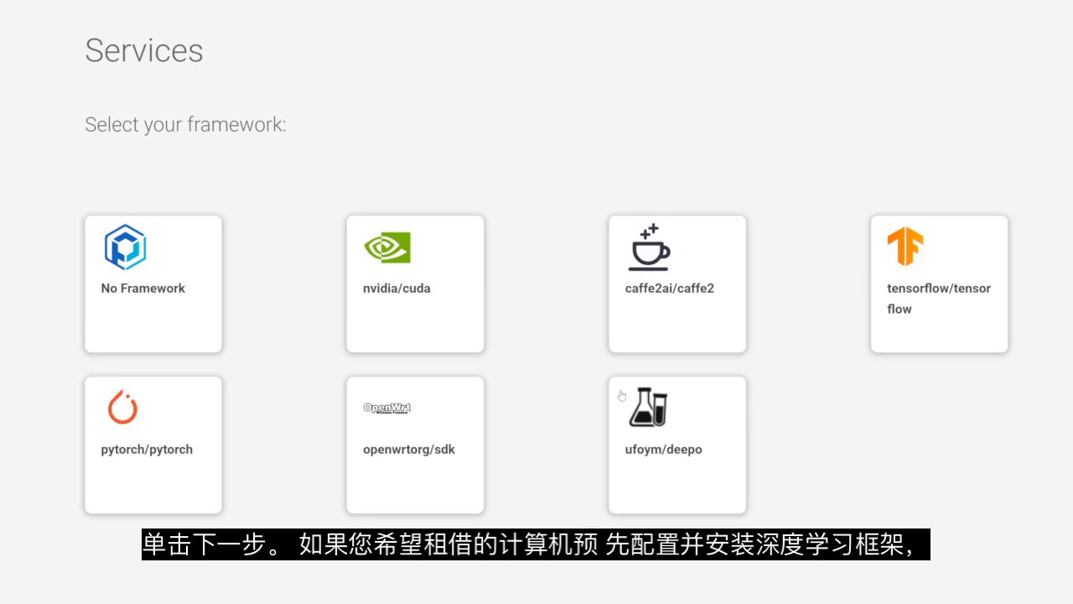
Choose the nvidia/cuda framework with version 10.0-base-ubuntu16.04 and continue to the computer market.
{"action": "left_click", "coordinate": [447, 303]}
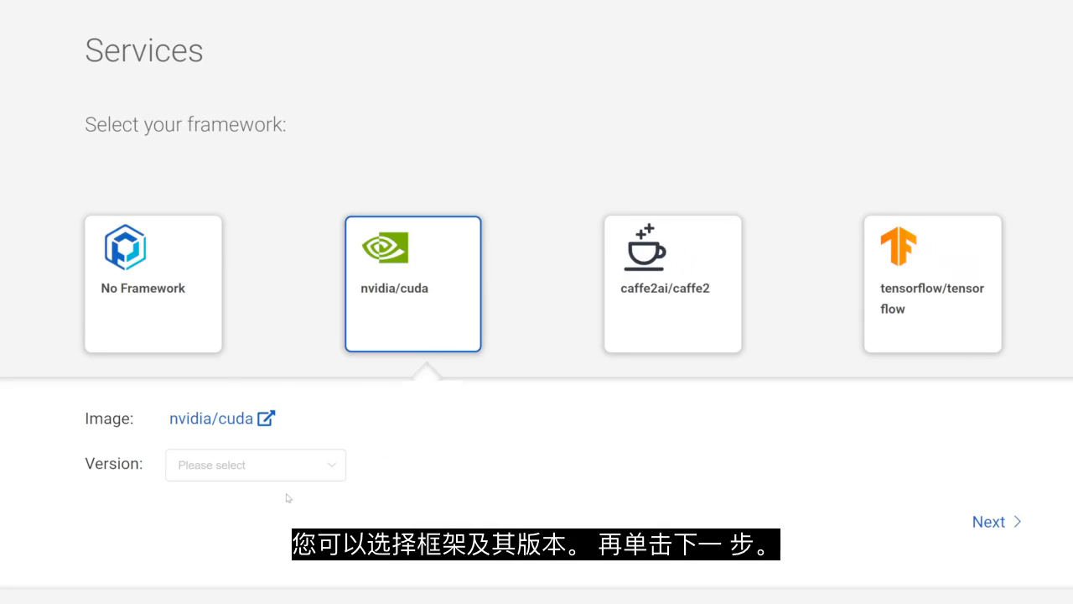
{"action": "left_click", "coordinate": [285, 463]}
{"action": "left_click", "coordinate": [281, 300]}
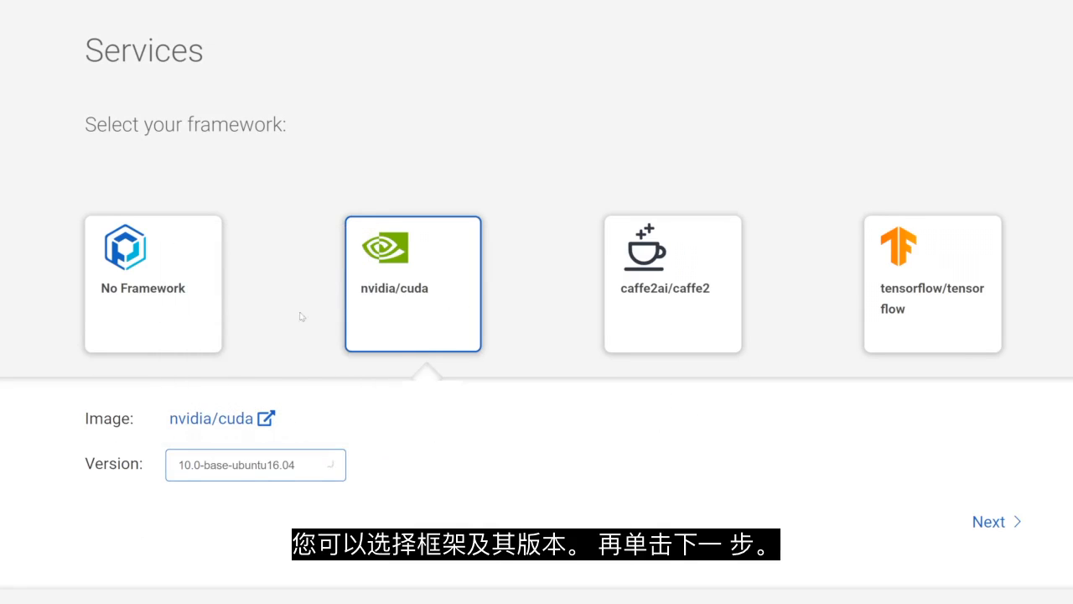
{"action": "left_click", "coordinate": [1015, 521]}
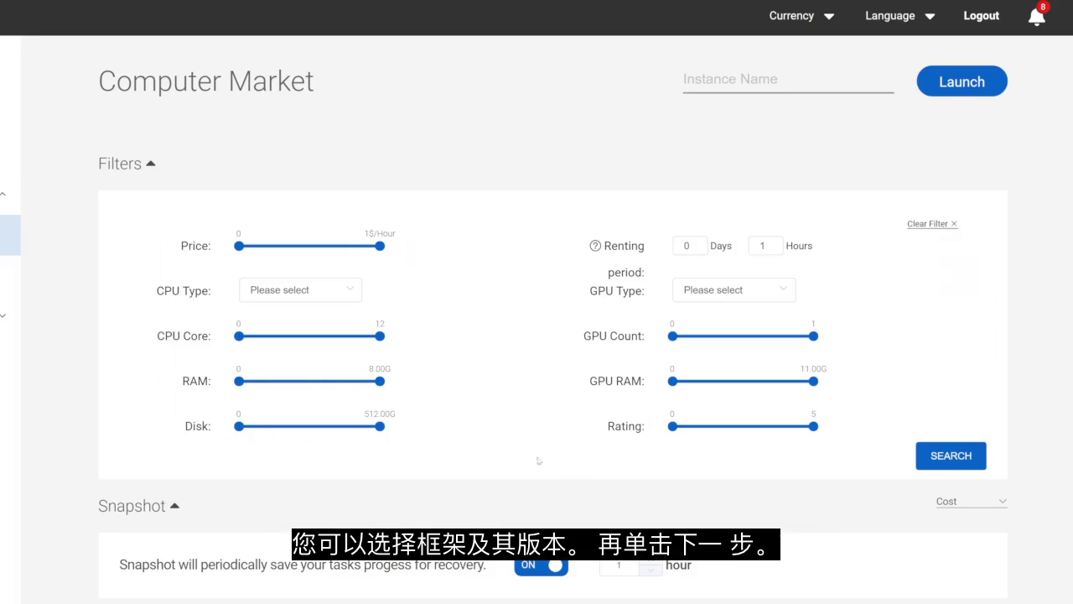
Select the USA computer priced at 0.010000 PKA for rent and review the renting period.
{"action": "scroll", "coordinate": [521, 245], "scroll_direction": "down", "scroll_amount": 5}
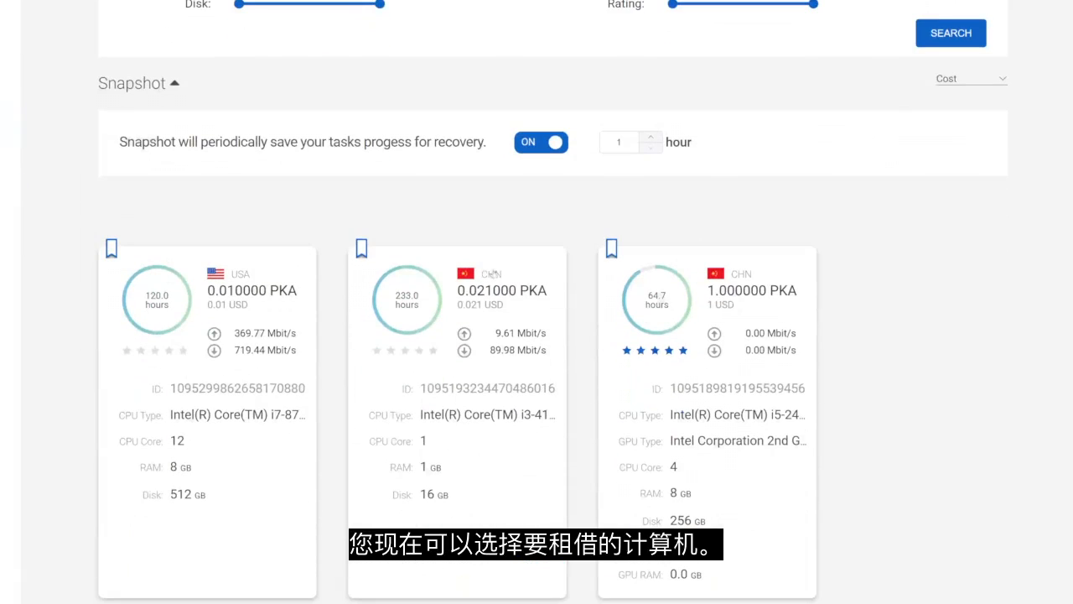
{"action": "left_click", "coordinate": [265, 338]}
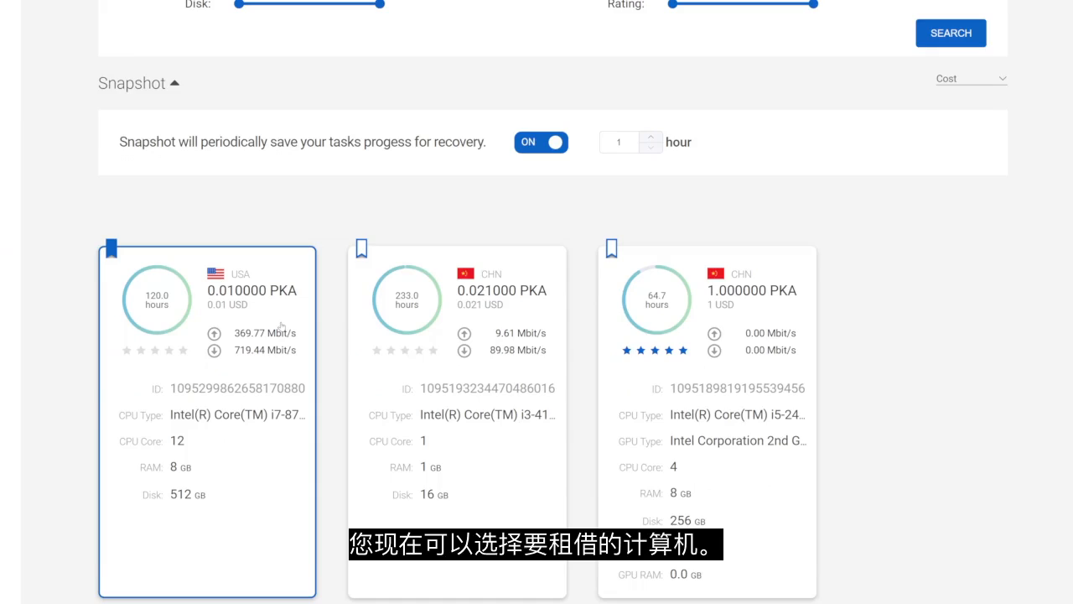
{"action": "scroll", "coordinate": [281, 325], "scroll_direction": "up", "scroll_amount": 4}
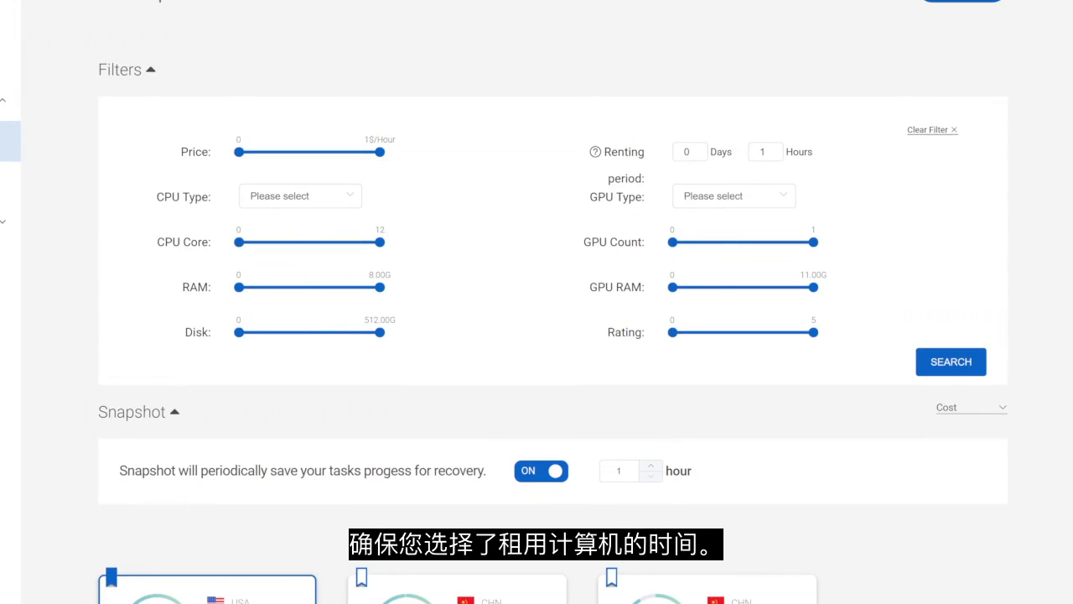
{"action": "left_click_drag", "start_coordinate": [611, 152], "coordinate": [827, 150]}
{"action": "left_click", "coordinate": [551, 156]}
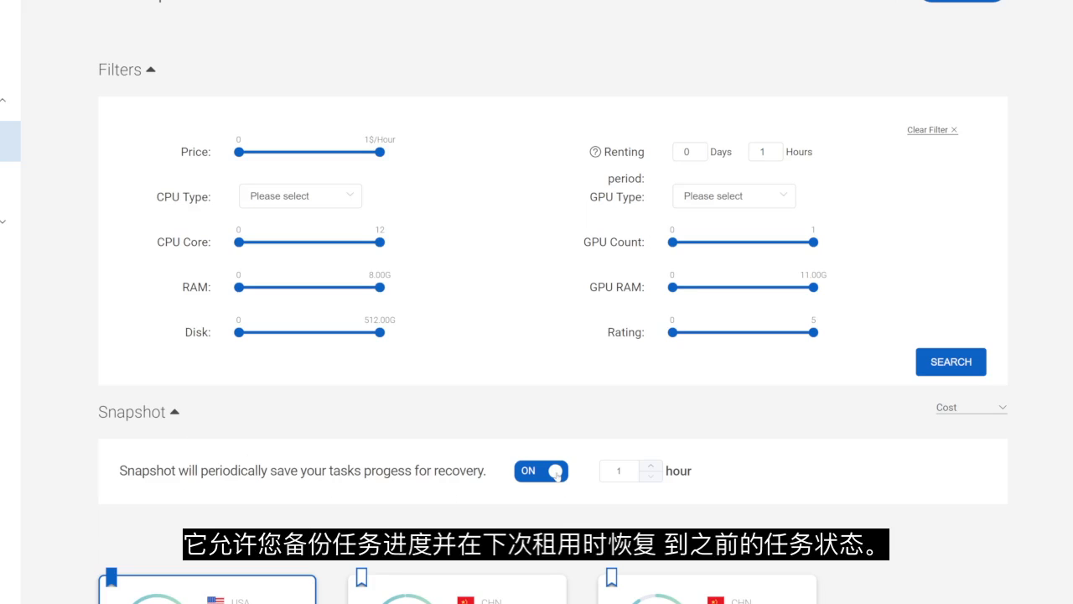
Name the instance jupyter, launch it, approve the MetaMask contract transaction and dismiss the notification.
{"action": "scroll", "coordinate": [536, 335], "scroll_direction": "up", "scroll_amount": 2}
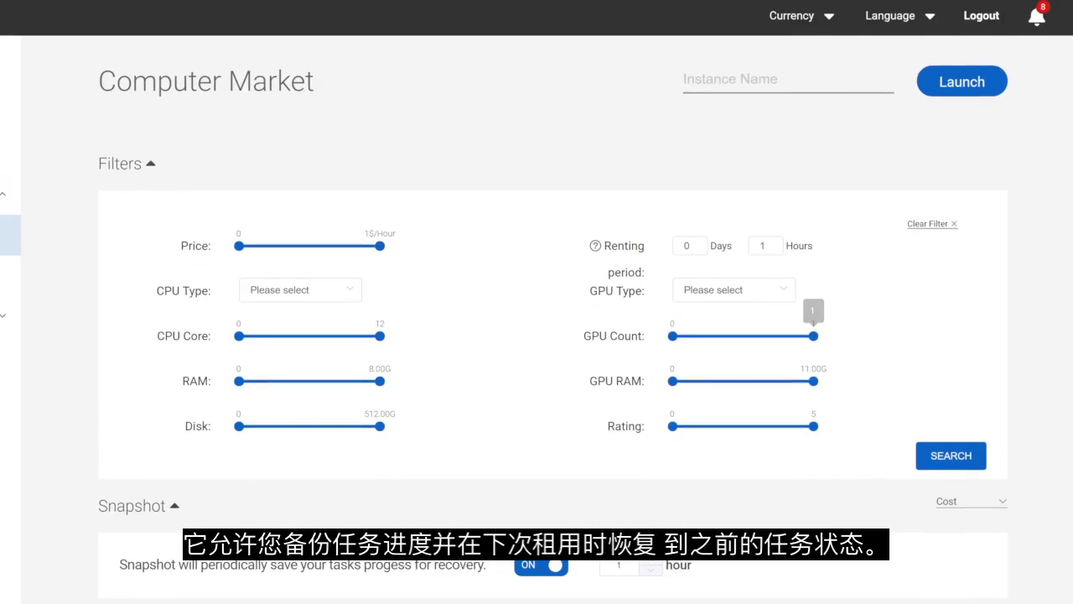
{"action": "type", "text": "jupyter"}
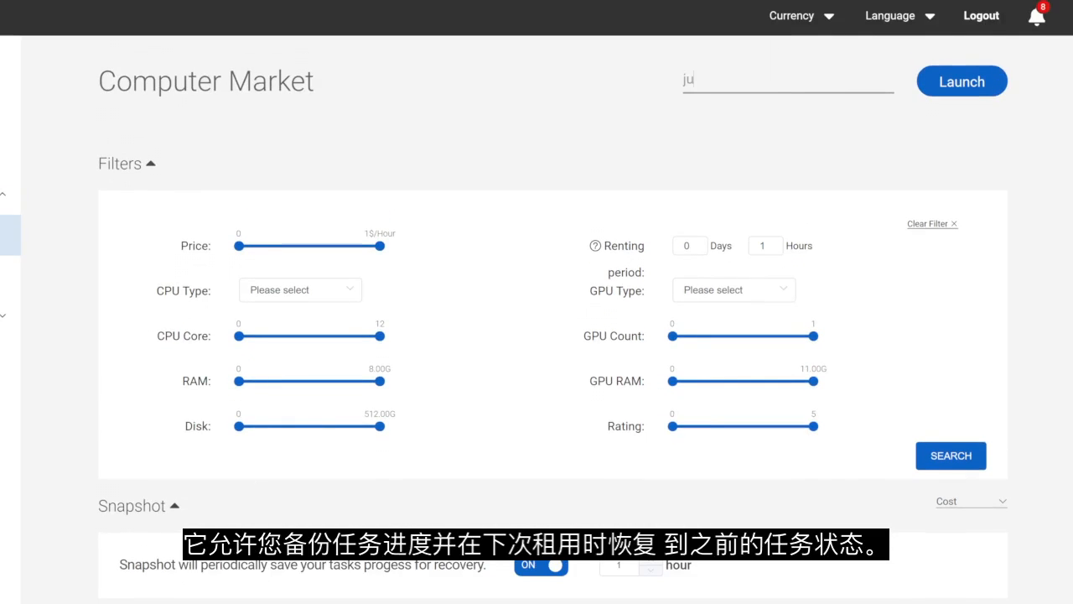
{"action": "left_click", "coordinate": [931, 88]}
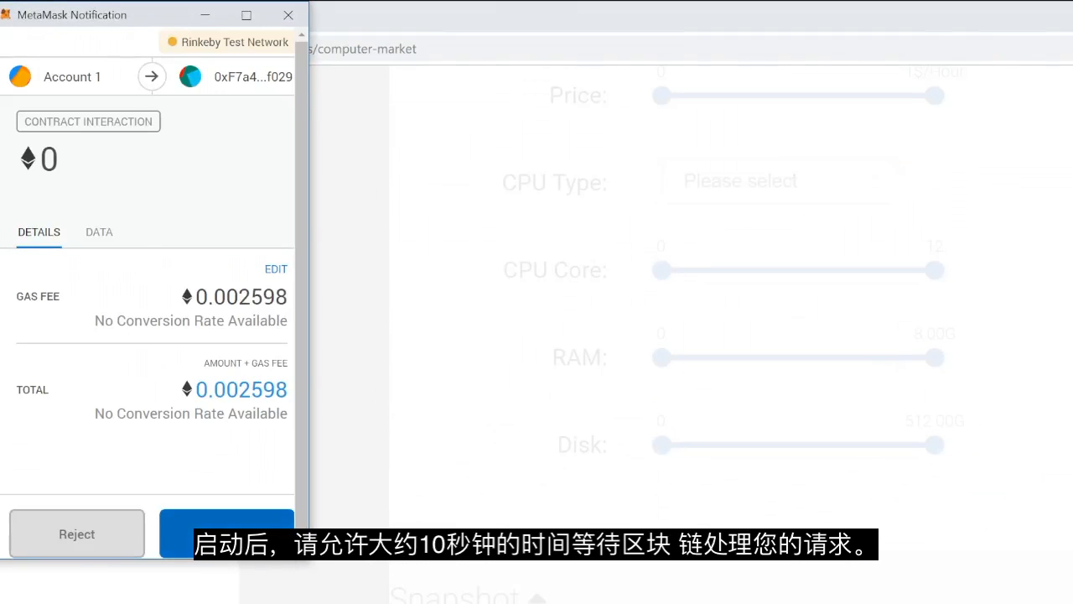
{"action": "left_click", "coordinate": [226, 533]}
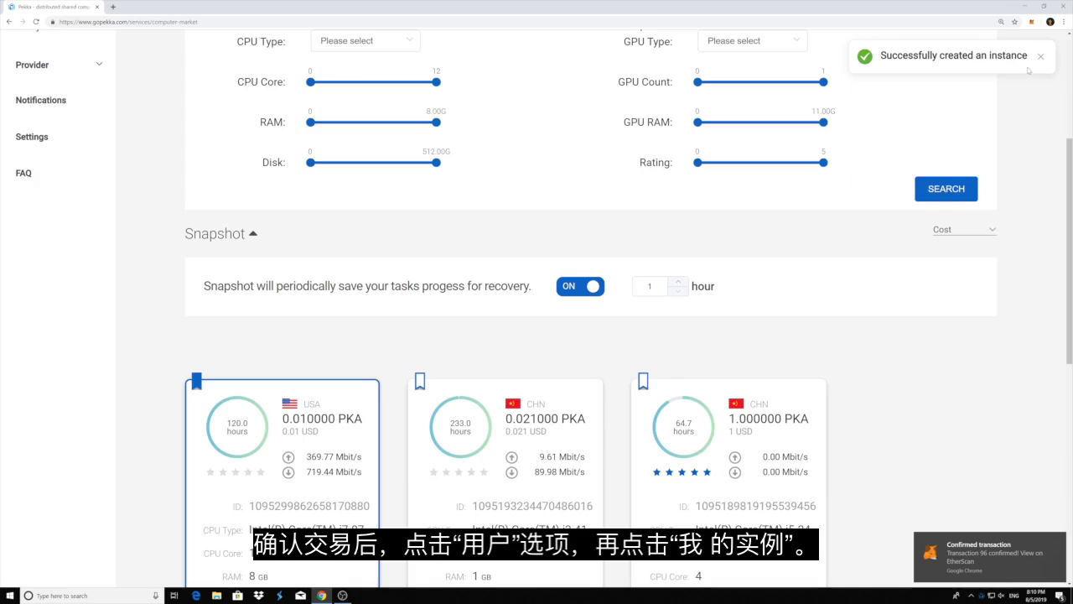
{"action": "left_click", "coordinate": [1043, 57]}
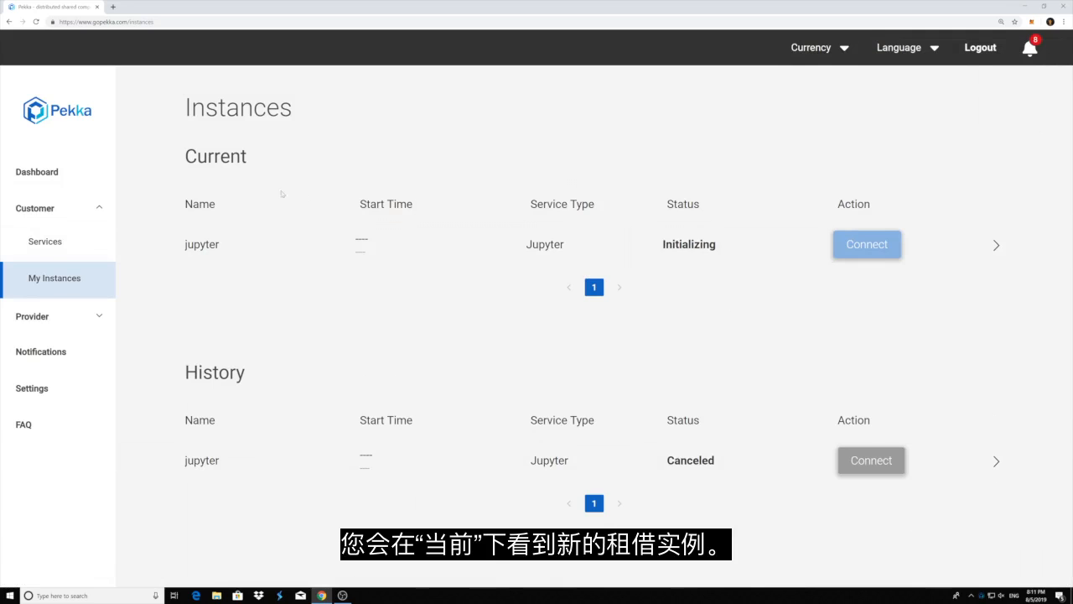
Check the status of the new jupyter instance among the current instances.
{"action": "double_click", "coordinate": [218, 157]}
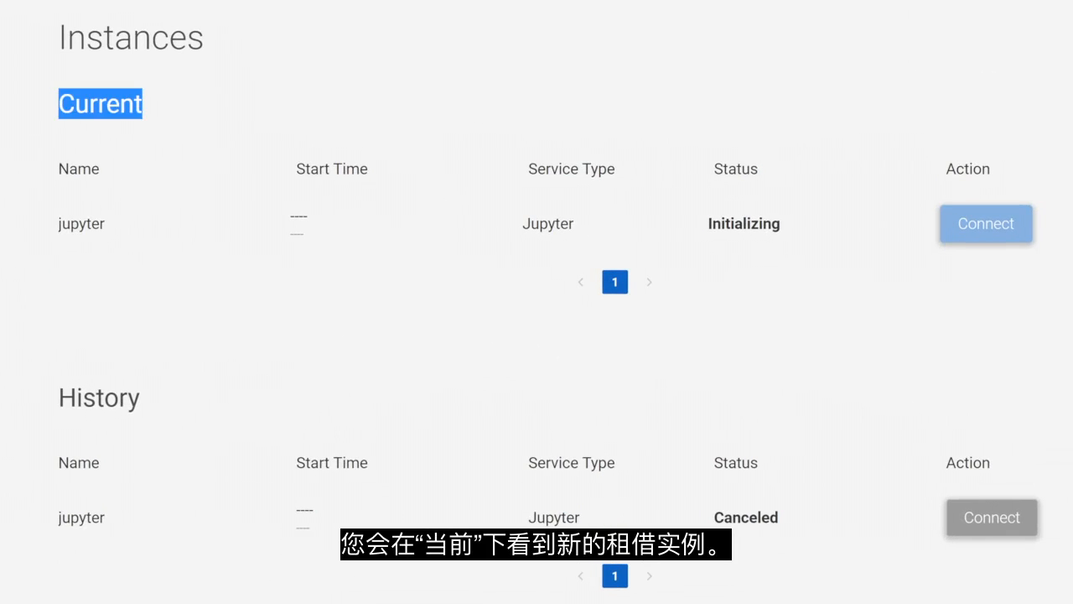
{"action": "left_click", "coordinate": [151, 105]}
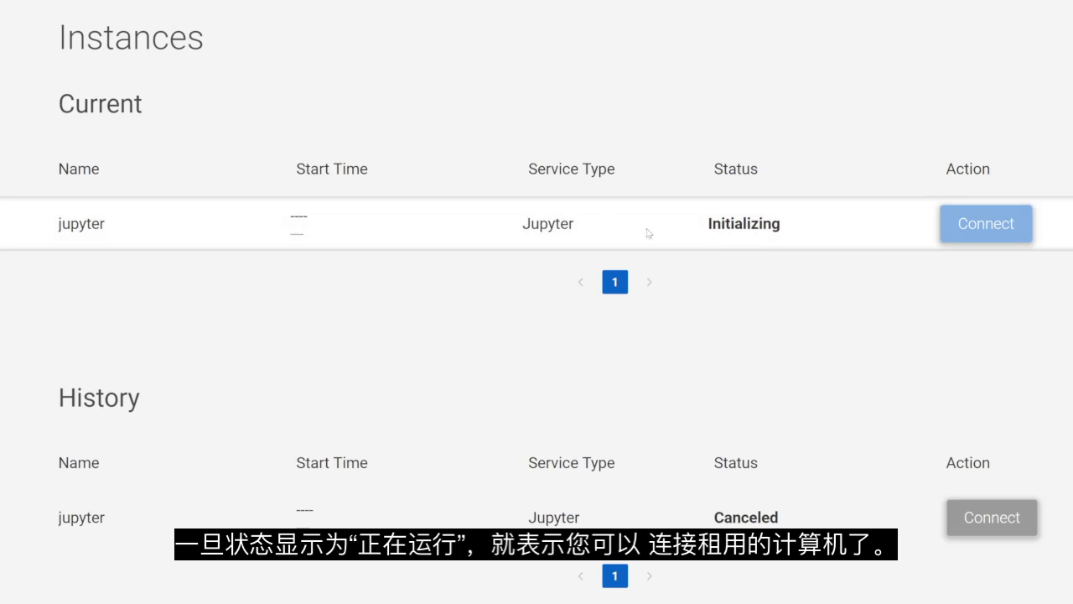
{"action": "double_click", "coordinate": [744, 223]}
{"action": "left_click", "coordinate": [766, 282]}
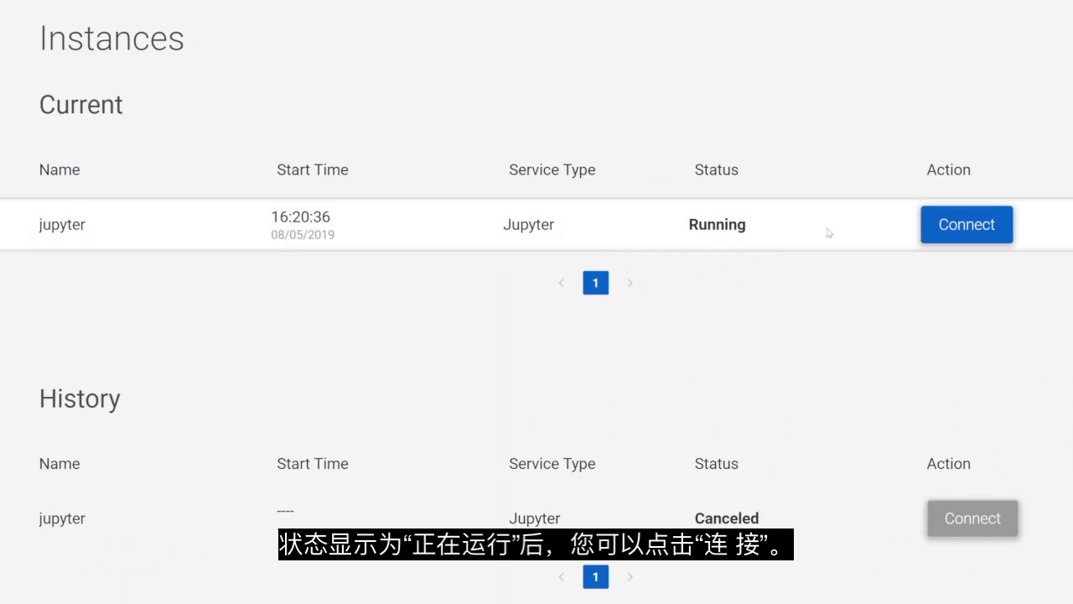
Connect to the current jupyter instance and open the Sample.ipynb notebook from the Sample.ipynb folder.
{"action": "left_click", "coordinate": [949, 228]}
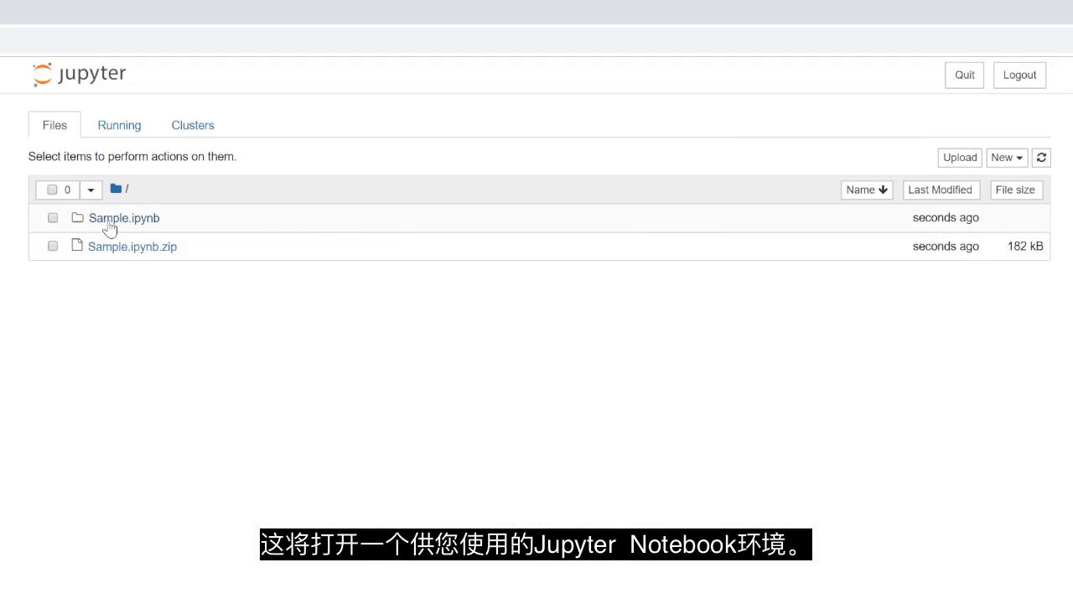
{"action": "left_click", "coordinate": [109, 220]}
{"action": "left_click", "coordinate": [143, 280]}
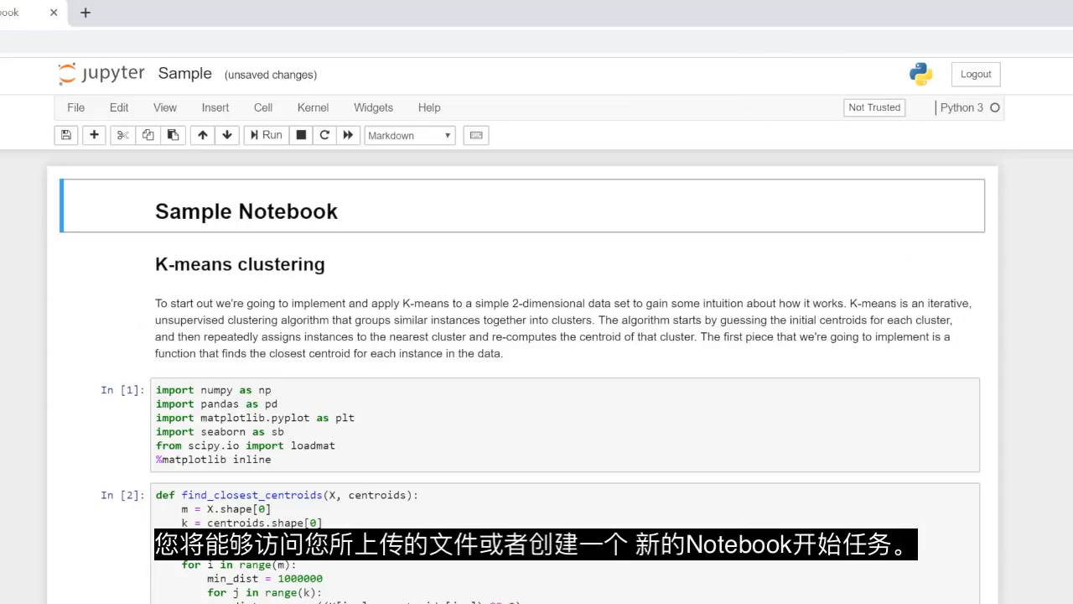
{"action": "scroll", "coordinate": [537, 377], "scroll_direction": "down", "scroll_amount": 5}
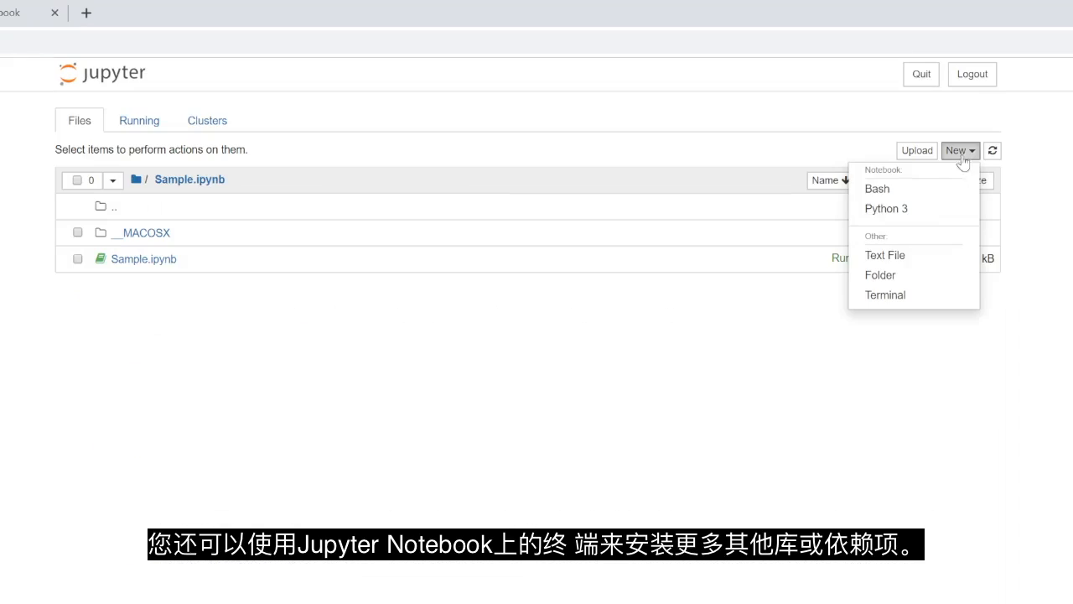
Open a new Jupyter terminal and install the scipy library with pip install scipy.
{"action": "left_click", "coordinate": [915, 295]}
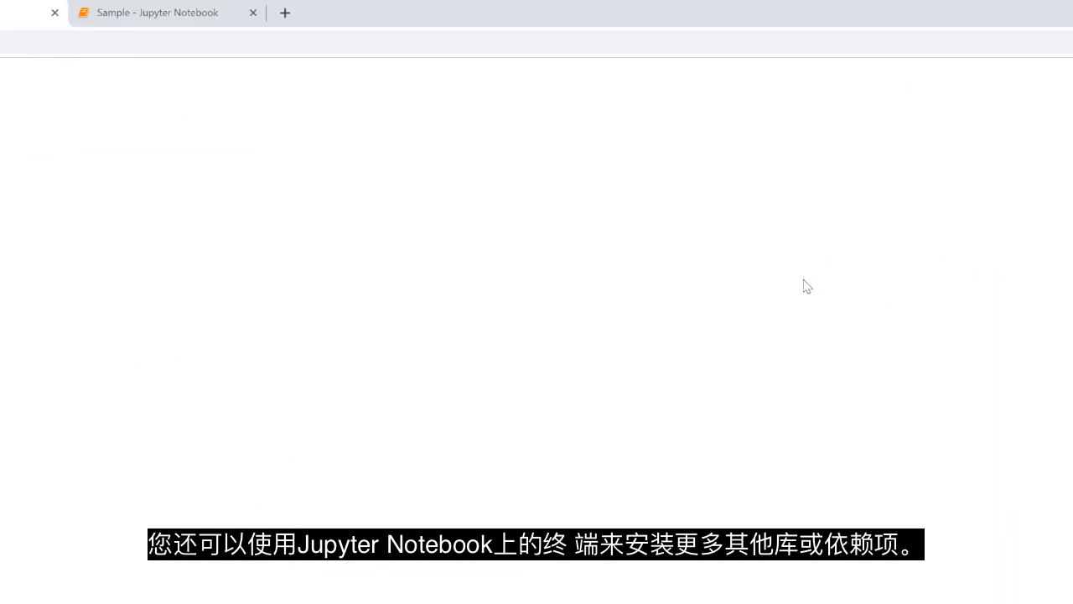
{"action": "type", "text": "pip install scipy"}
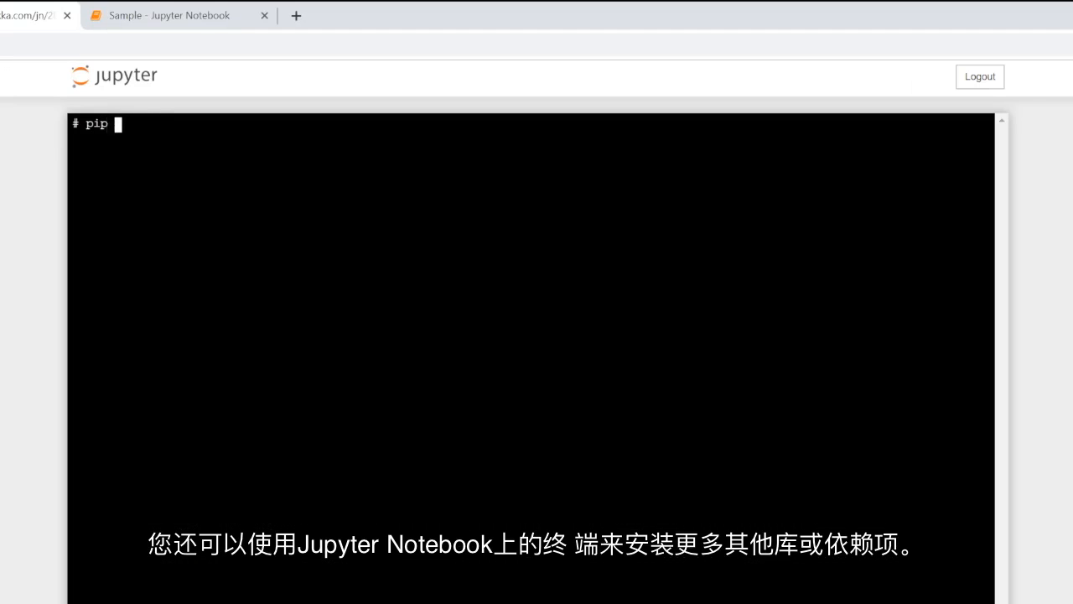
{"action": "key", "text": "Return"}
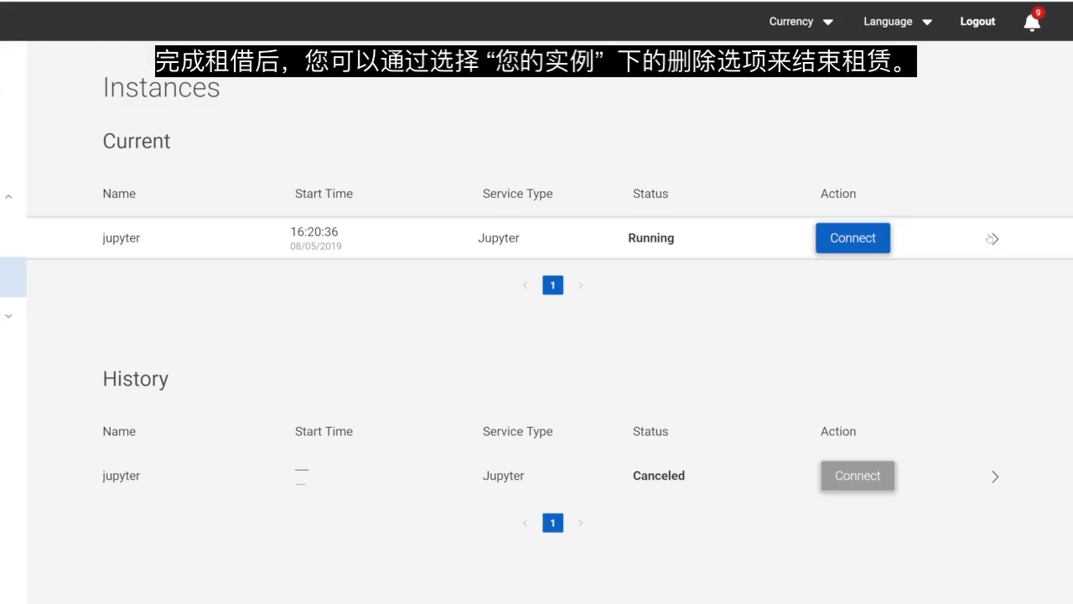
Open the details of the current jupyter instance on Pekka and delete it to end the rental.
{"action": "left_click", "coordinate": [991, 238]}
{"action": "scroll", "coordinate": [254, 530], "scroll_direction": "down", "scroll_amount": 1}
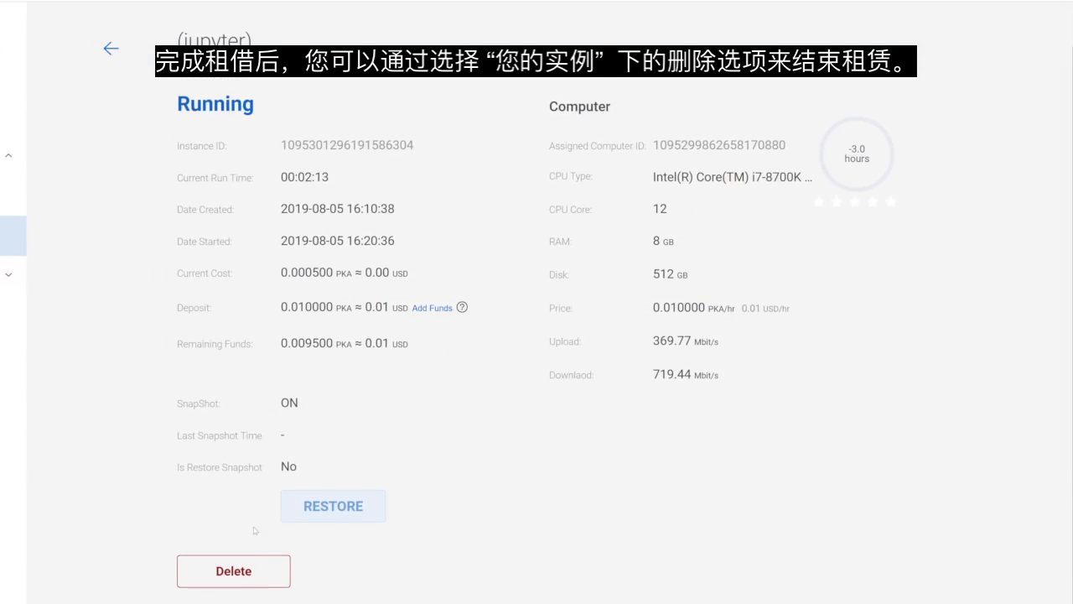
{"action": "left_click", "coordinate": [254, 574]}
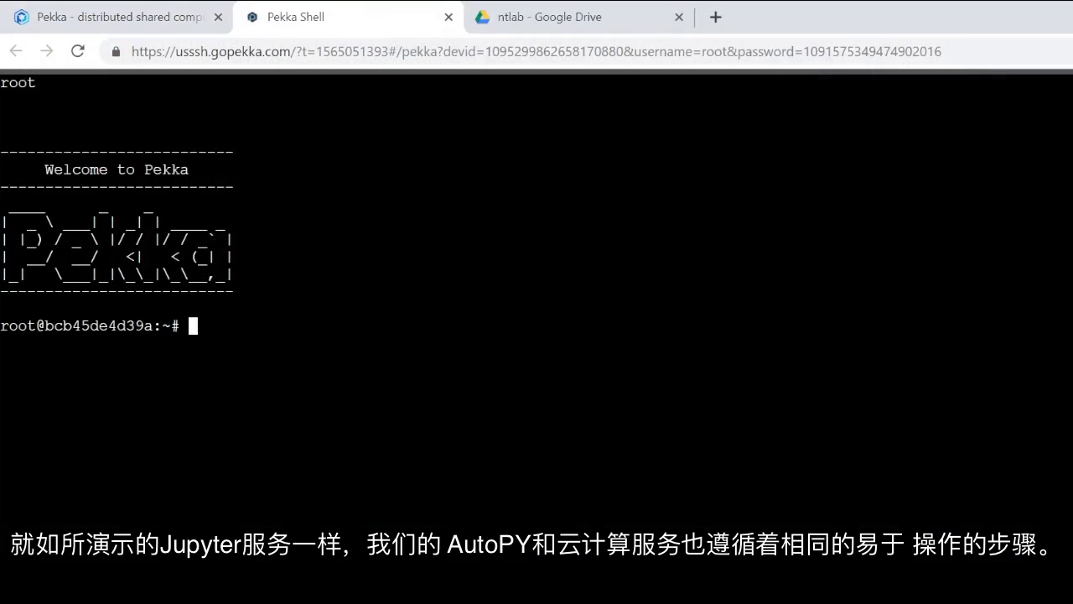
In the Pekka Shell terminal, go to the home directory, change to /MyFolder/ and list its files.
{"action": "type", "text": "cd"}
{"action": "key", "text": "Return"}
{"action": "type", "text": "cd "}
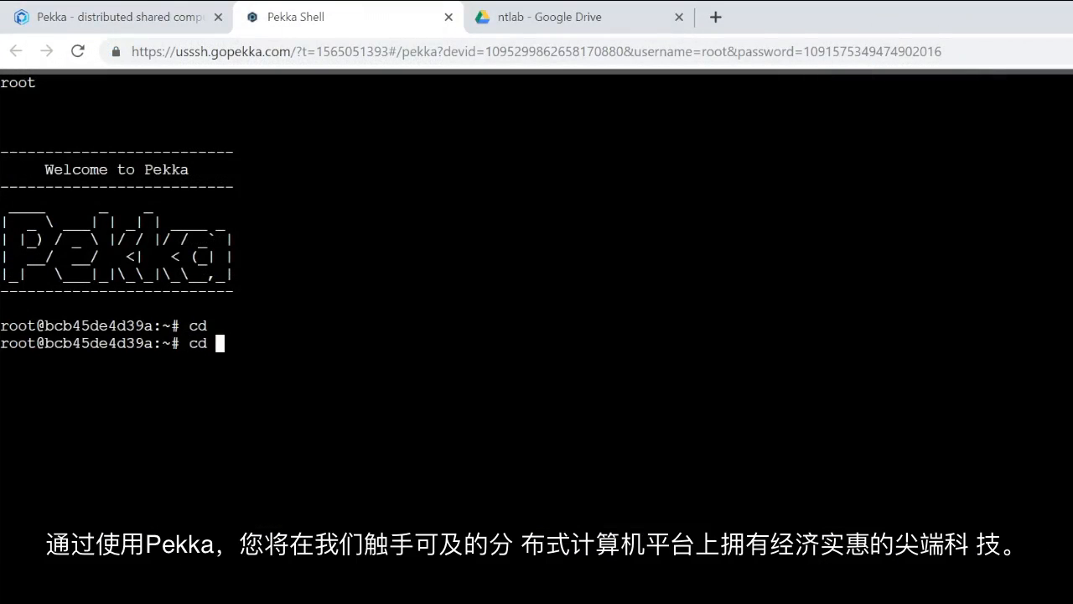
{"action": "type", "text": "/My"}
{"action": "key", "text": "Tab"}
{"action": "key", "text": "Return"}
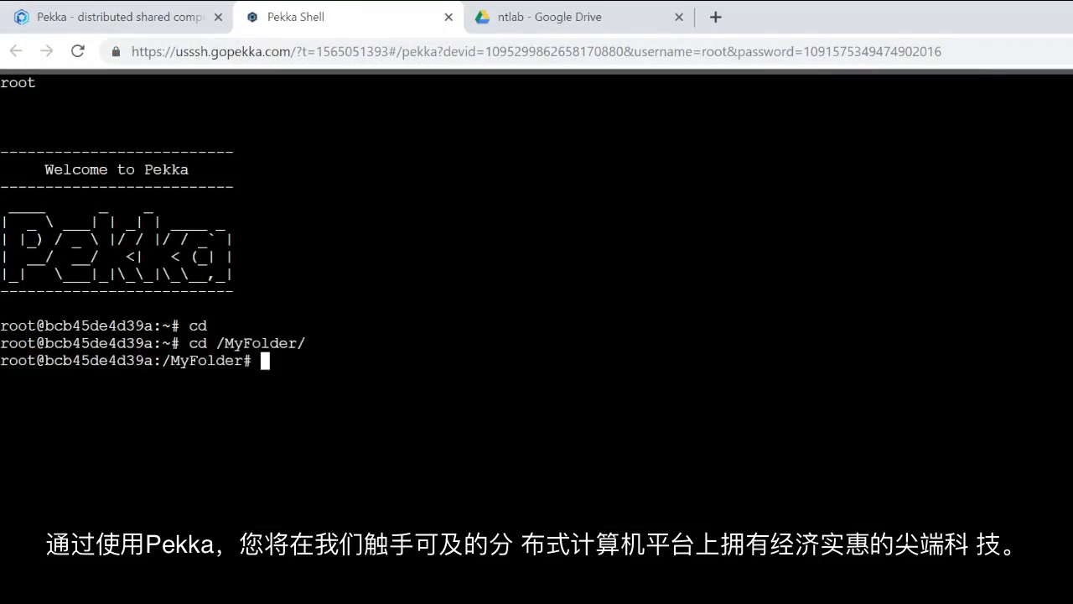
{"action": "type", "text": "ls"}
{"action": "key", "text": "Return"}
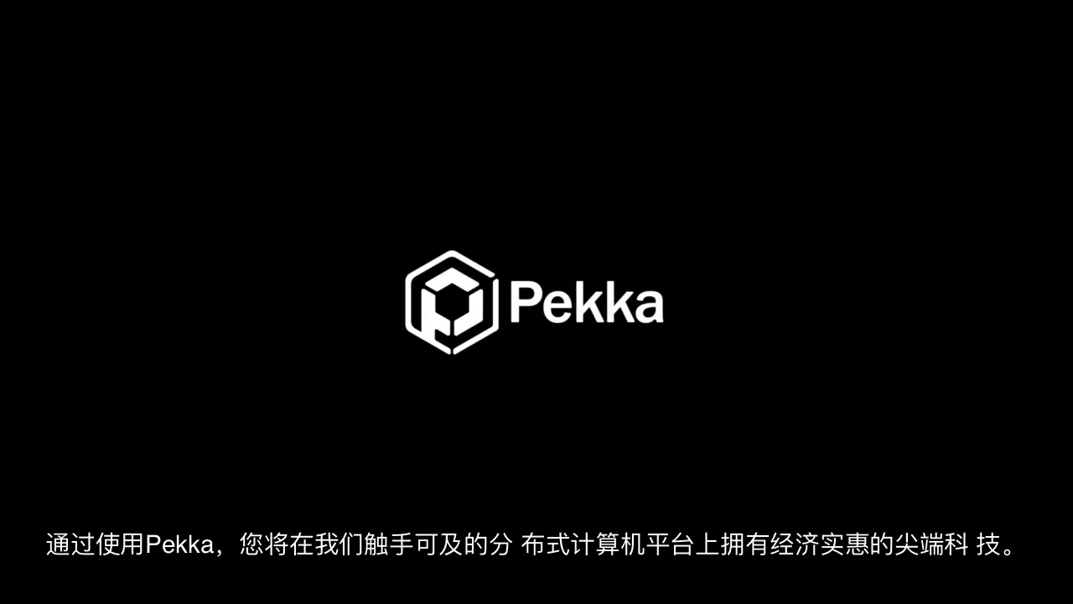